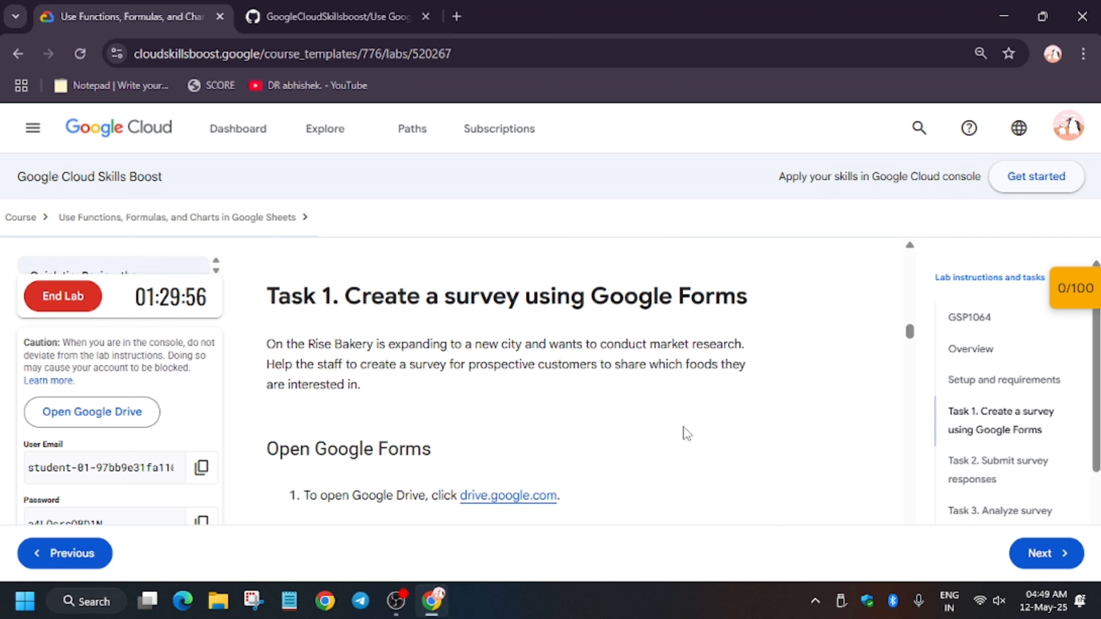
Step: Open the lab's Google Drive link in an incognito window, accepting the new-account notice and dismissing the Gemini introduction
{"action": "scroll", "coordinate": [684, 427], "scroll_direction": "down", "scroll_amount": 3}
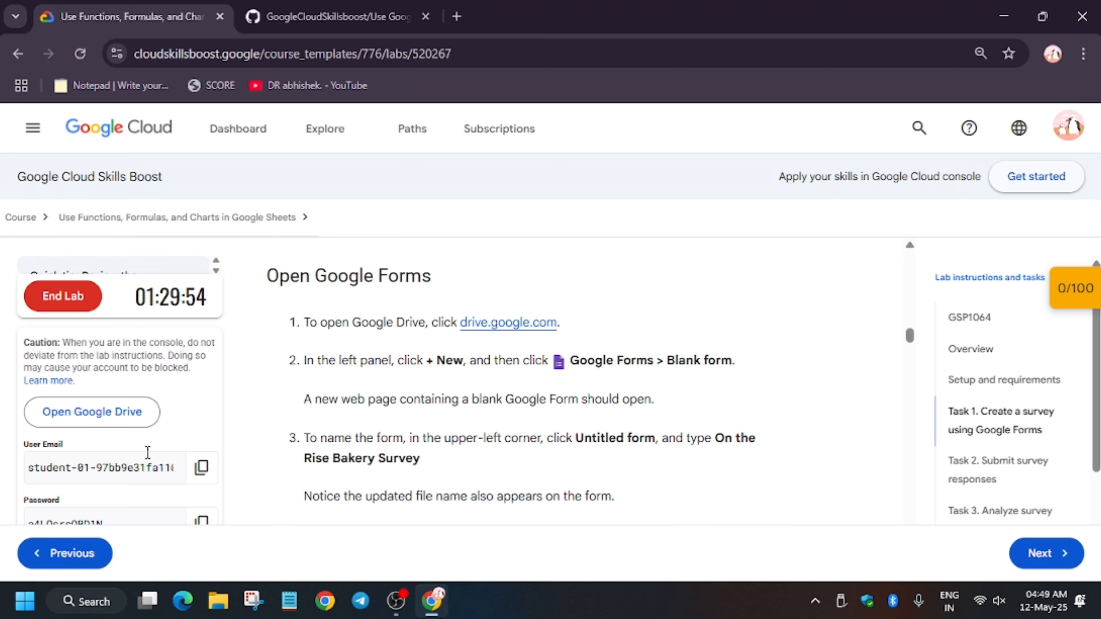
{"action": "right_click", "coordinate": [149, 429]}
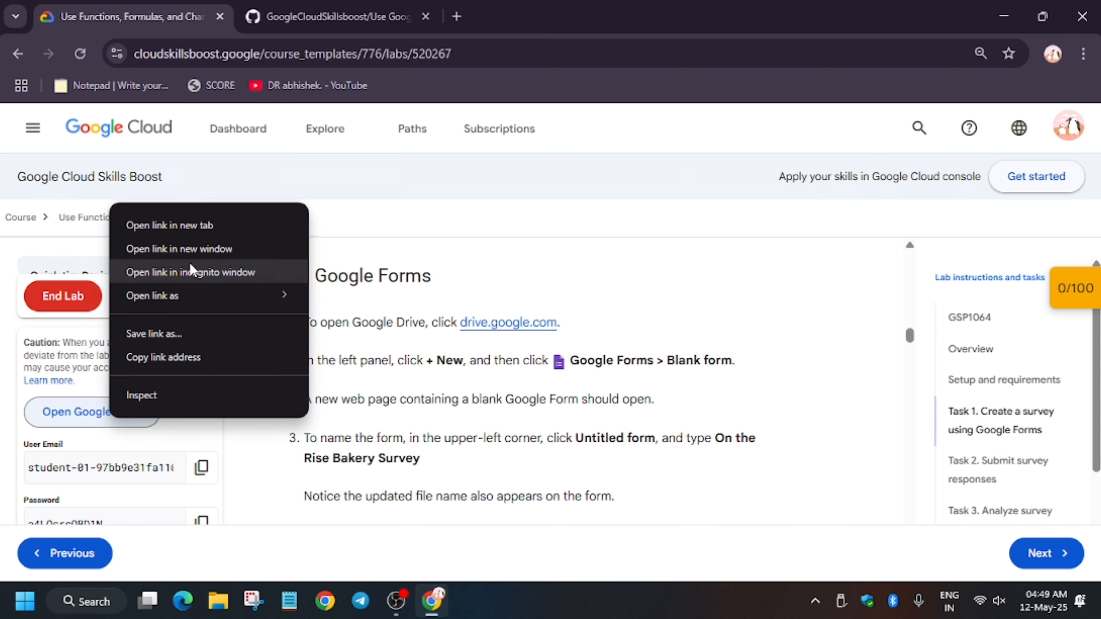
{"action": "left_click", "coordinate": [199, 273]}
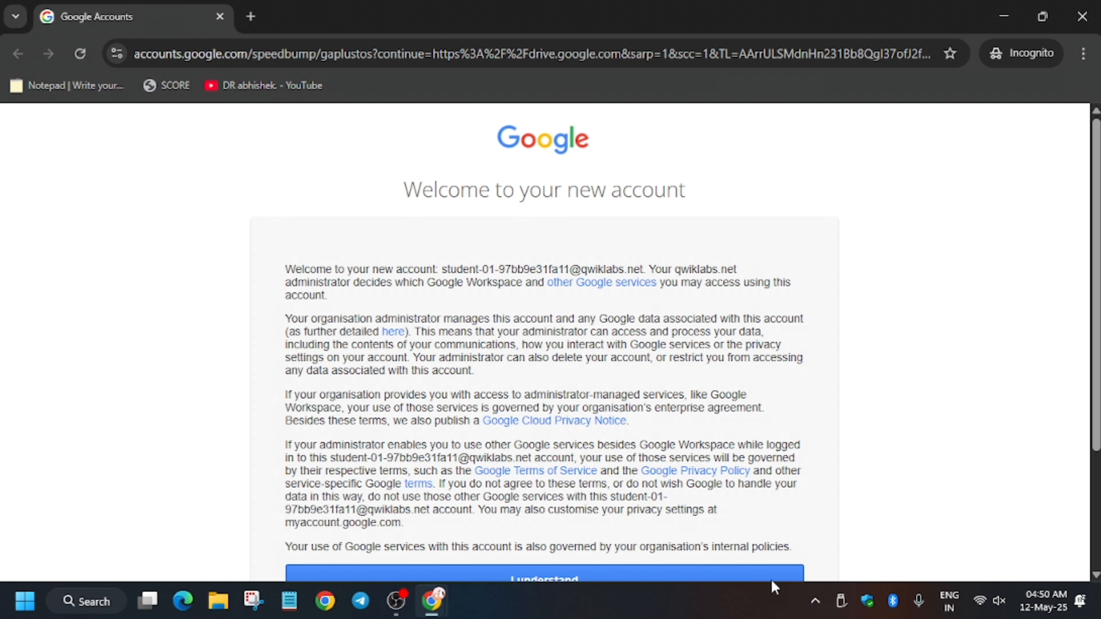
{"action": "left_click", "coordinate": [797, 574]}
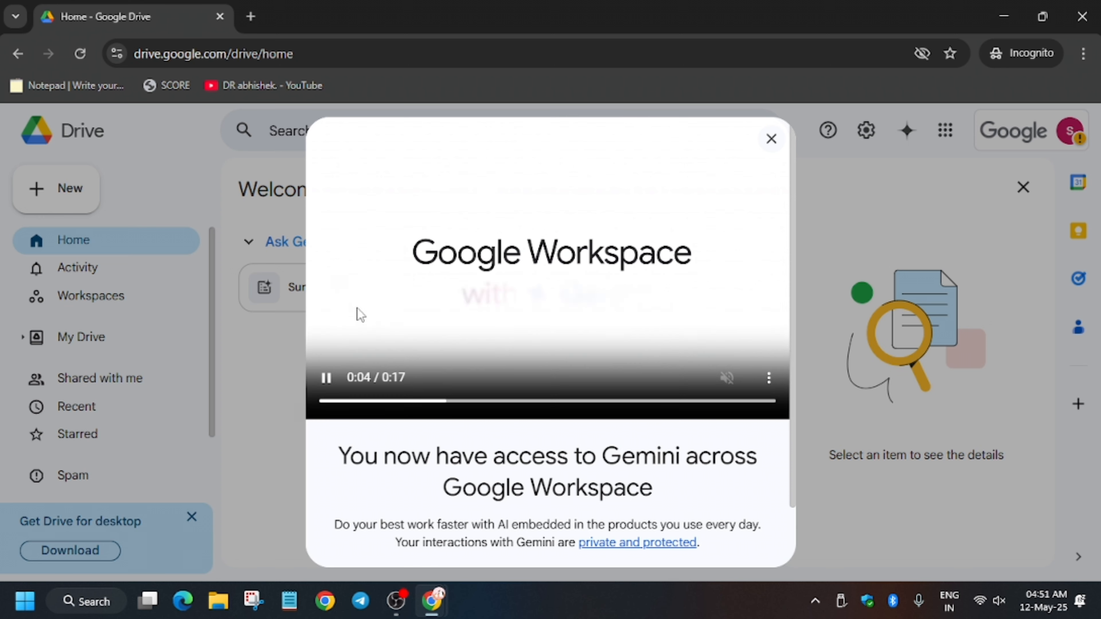
{"action": "left_click", "coordinate": [773, 149]}
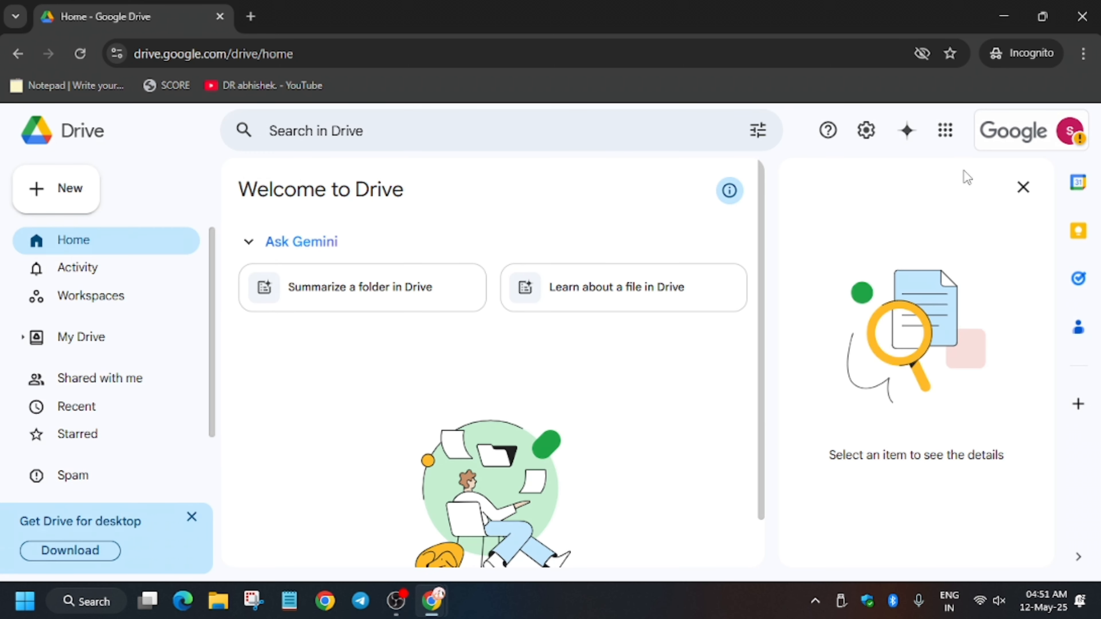
Step: Launch Google Forms from Drive and start a blank form
{"action": "left_click", "coordinate": [946, 130]}
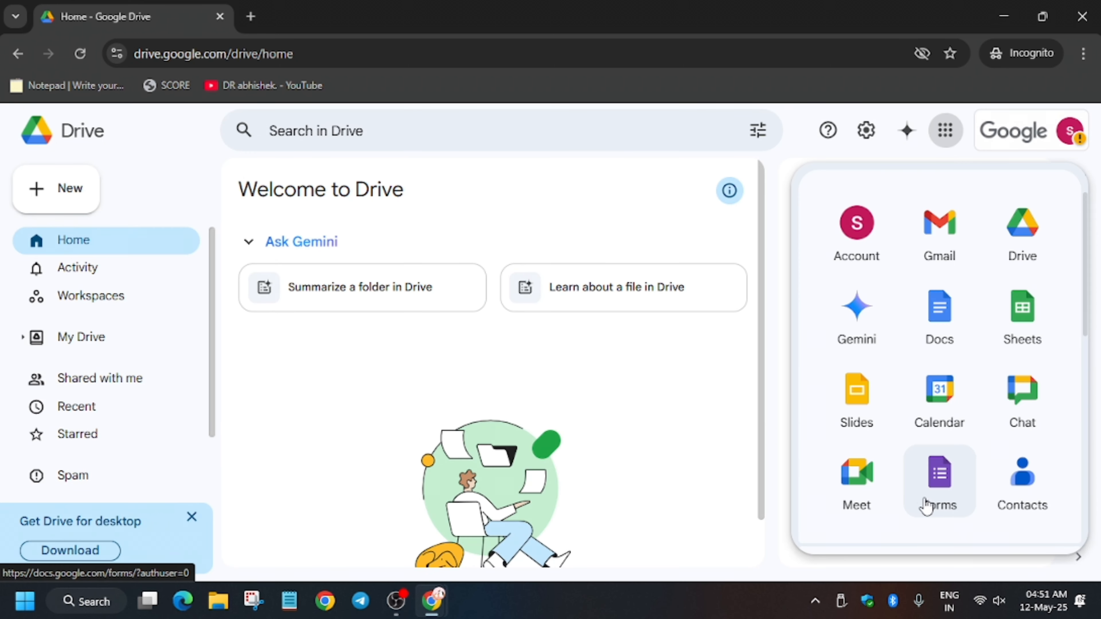
{"action": "left_click", "coordinate": [944, 130]}
{"action": "left_click", "coordinate": [945, 130]}
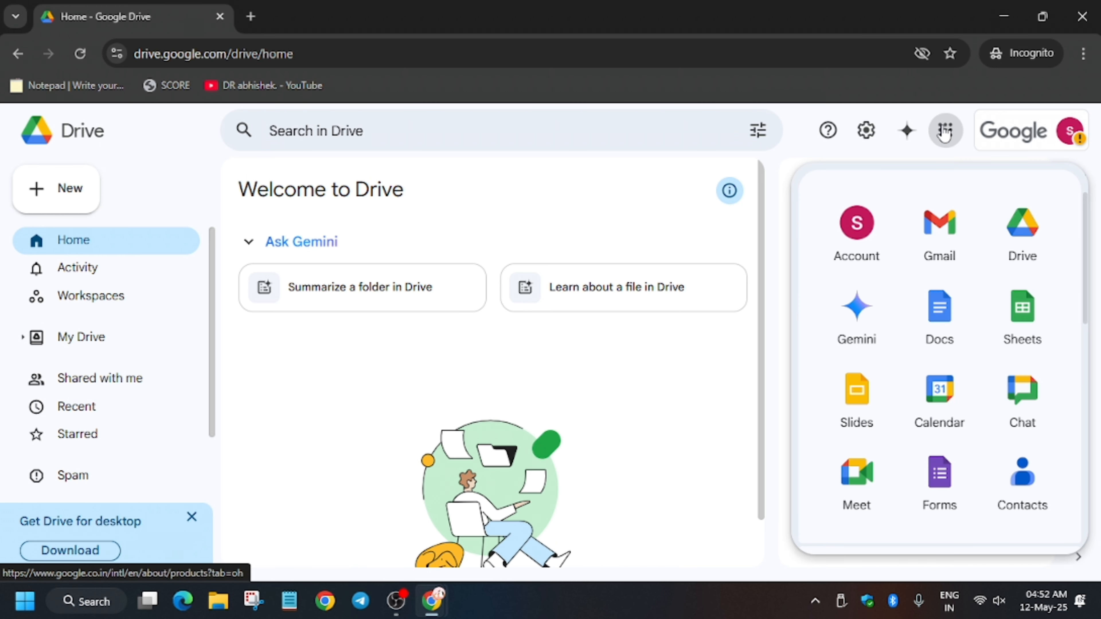
{"action": "left_click", "coordinate": [959, 455]}
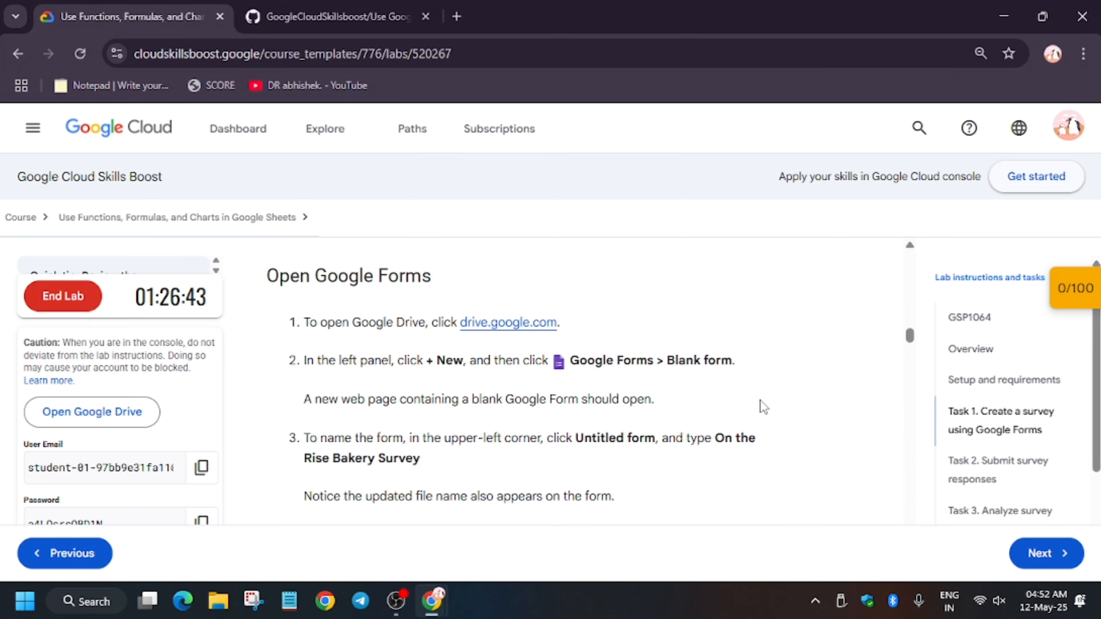
Step: Copy the form name from the lab instructions and rename the form and its title to "On the Rise Bakery Survey"
{"action": "scroll", "coordinate": [754, 403], "scroll_direction": "down", "scroll_amount": 5}
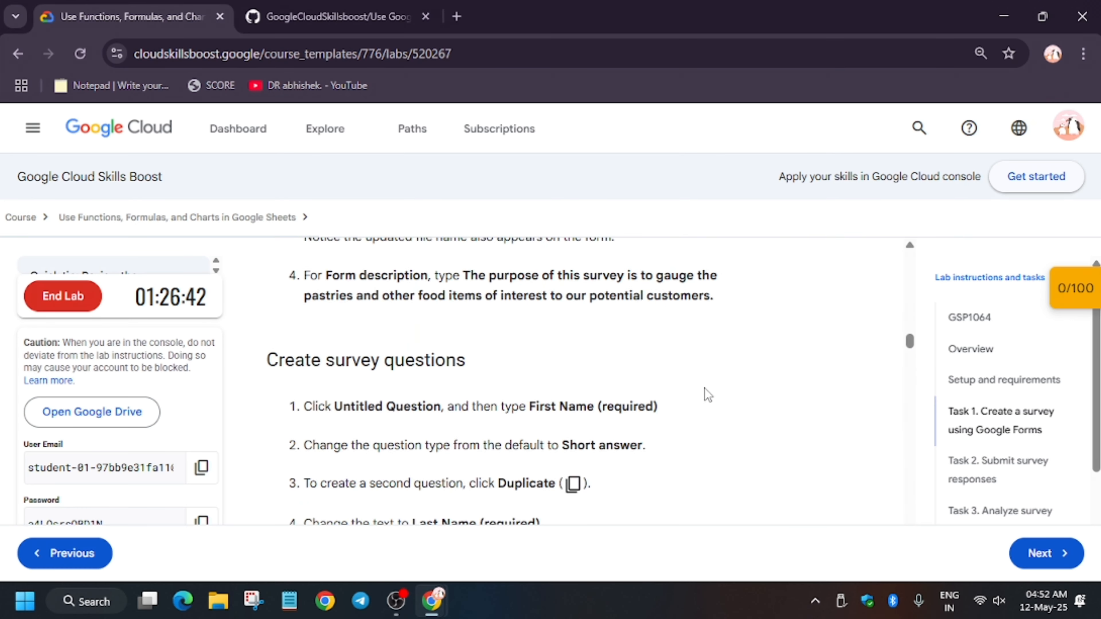
{"action": "scroll", "coordinate": [704, 389], "scroll_direction": "up", "scroll_amount": 3}
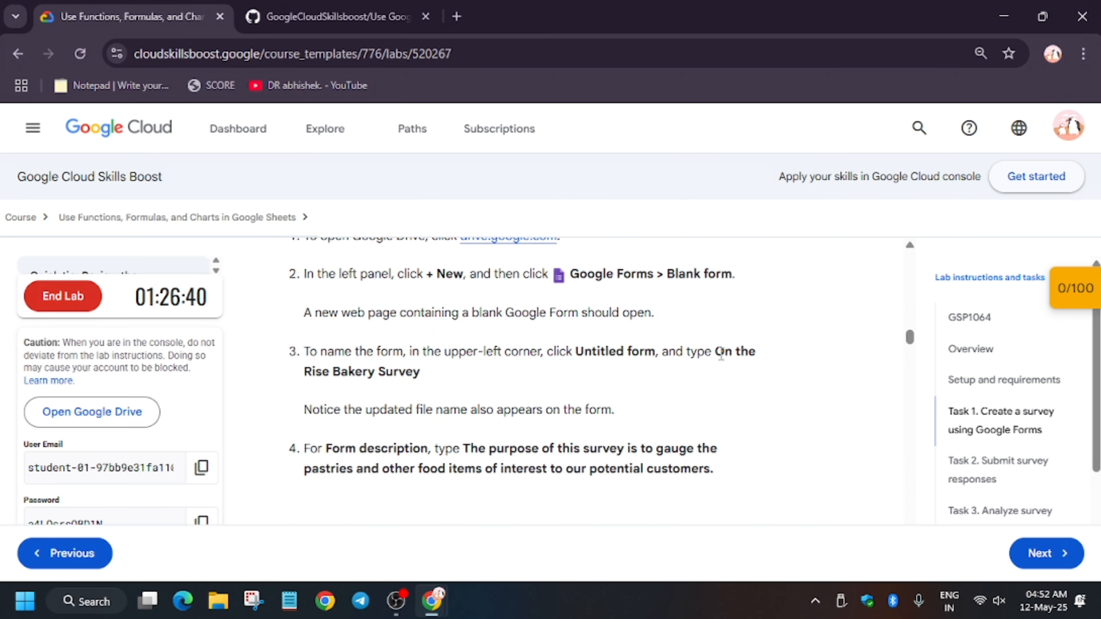
{"action": "left_click_drag", "start_coordinate": [719, 351], "coordinate": [420, 371]}
{"action": "key", "text": "ctrl+c"}
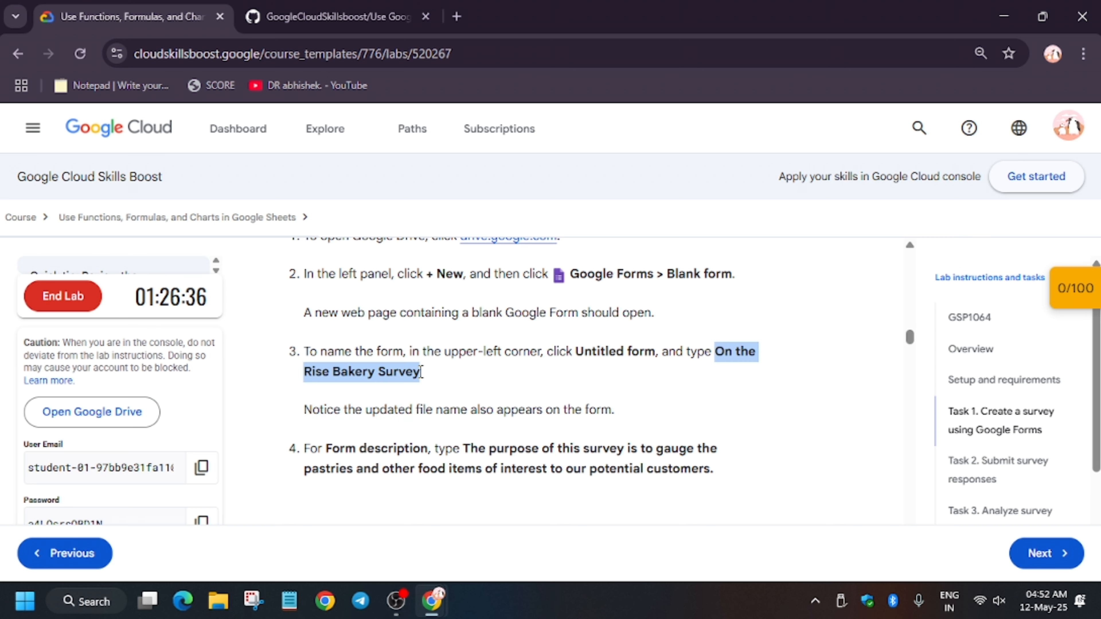
{"action": "key", "text": "alt+Tab"}
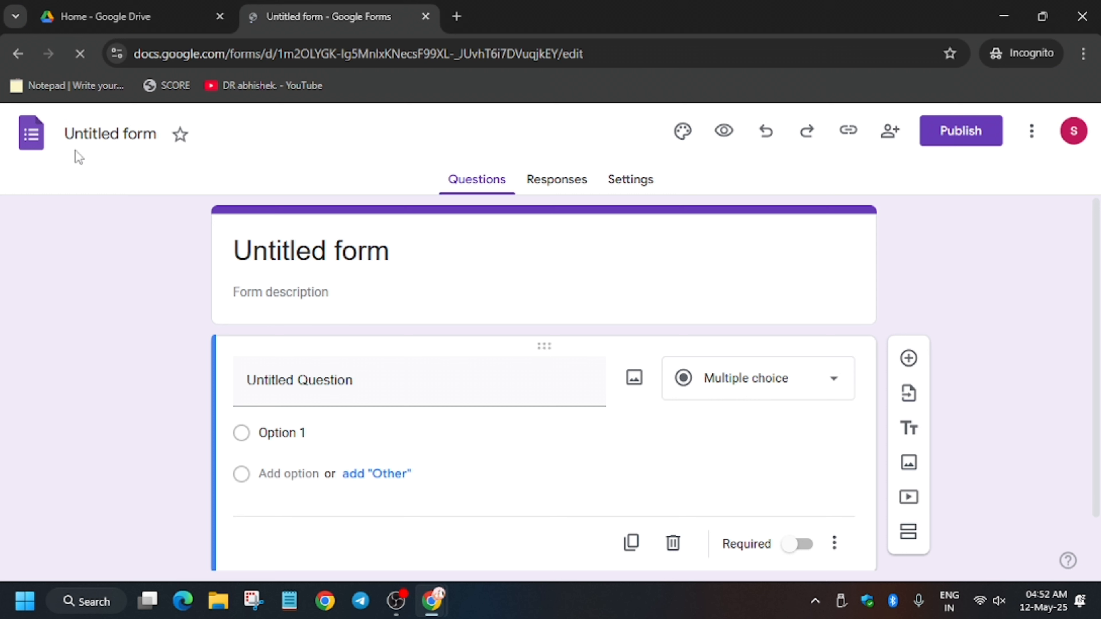
{"action": "left_click", "coordinate": [101, 136]}
{"action": "key", "text": "ctrl+v"}
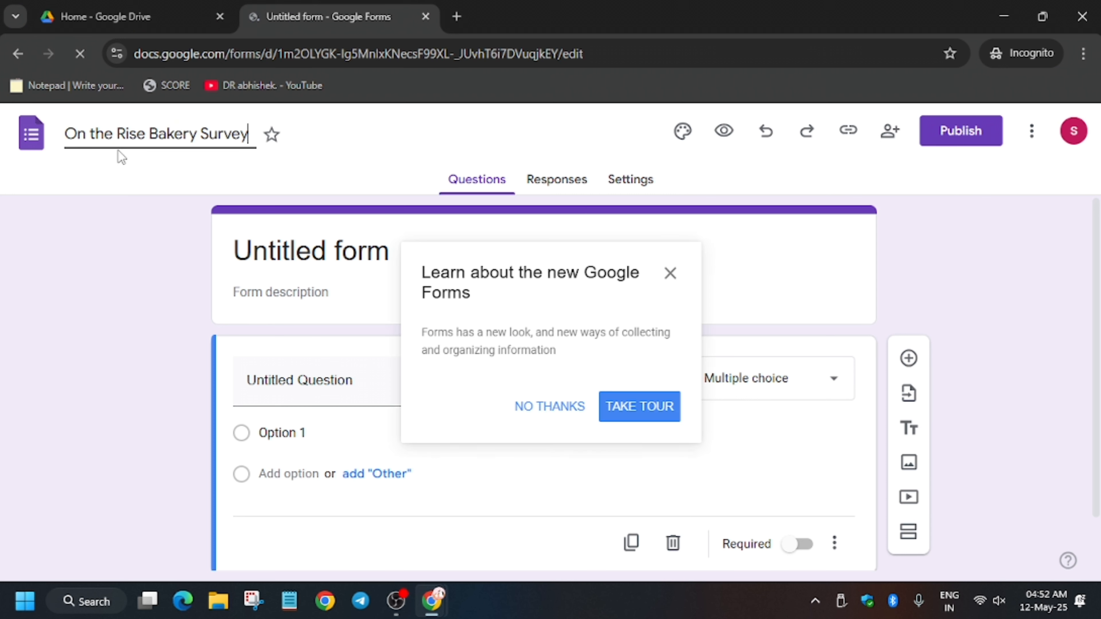
{"action": "left_click", "coordinate": [324, 265]}
Step: Set the form description to "The purpose of this survey is to gauge the pastries and other food items of interest to our potential customers"
{"action": "key", "text": "alt+Tab"}
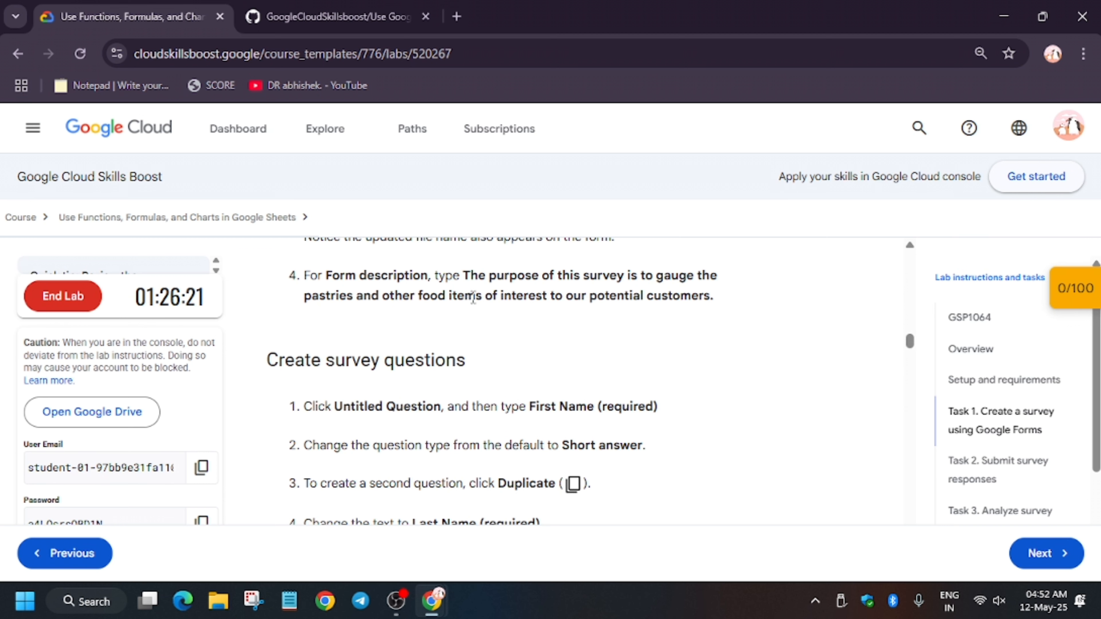
{"action": "left_click_drag", "start_coordinate": [464, 275], "coordinate": [710, 299]}
{"action": "key", "text": "ctrl+c"}
{"action": "key", "text": "alt+Tab"}
{"action": "left_click", "coordinate": [283, 323]}
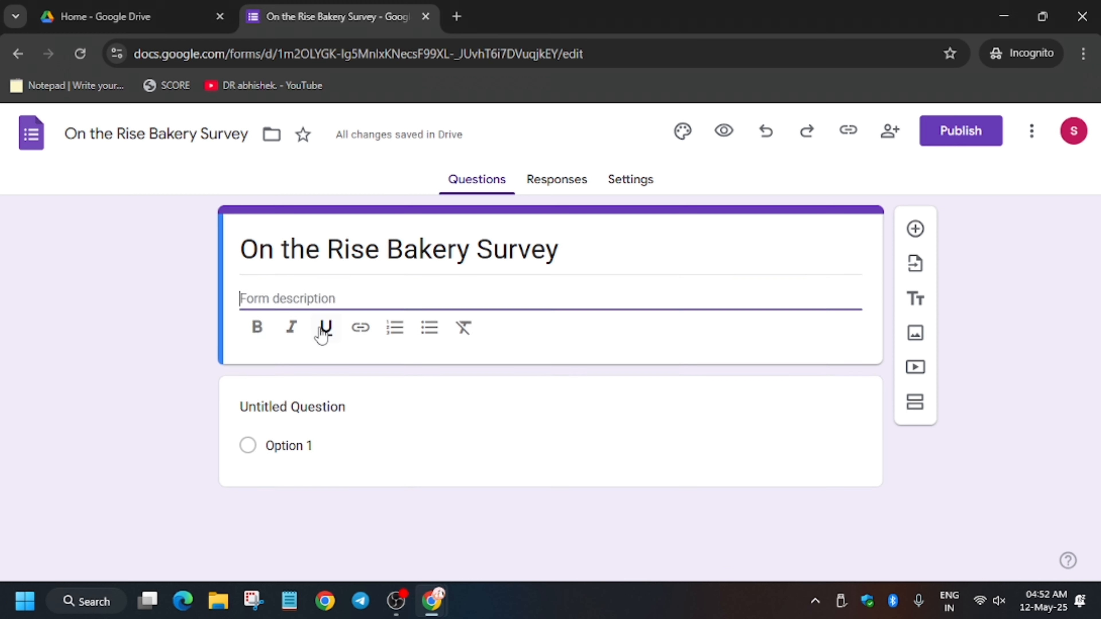
{"action": "key", "text": "ctrl+v"}
Step: Title the first question "First Name (required)", using the wording from the lab instructions
{"action": "key", "text": "alt+Tab"}
{"action": "scroll", "coordinate": [537, 386], "scroll_direction": "down", "scroll_amount": 2}
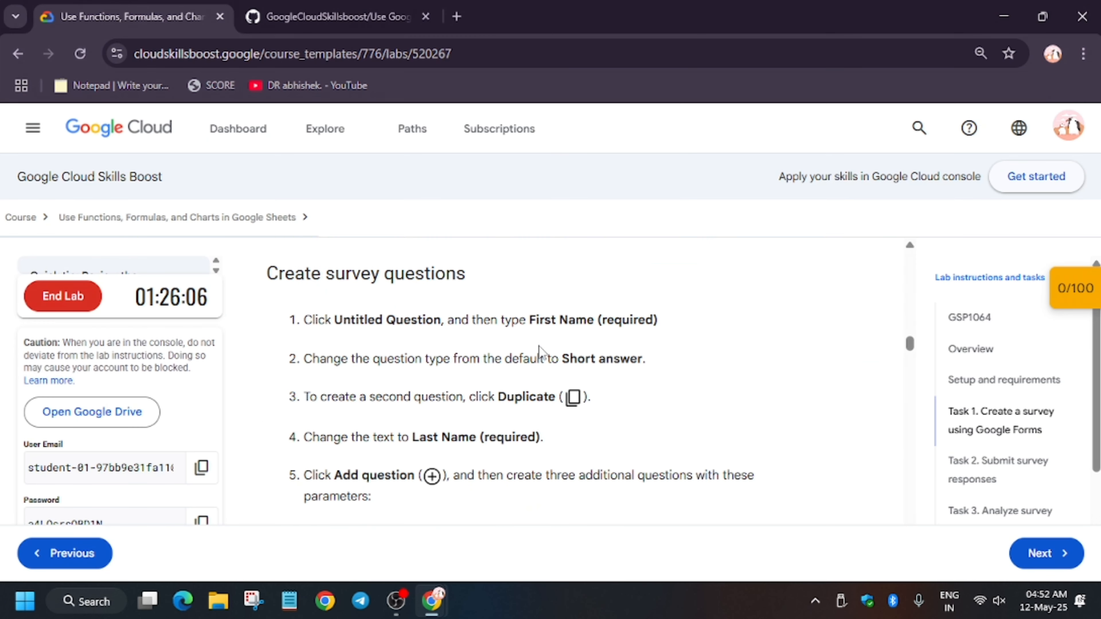
{"action": "left_click_drag", "start_coordinate": [529, 319], "coordinate": [663, 323]}
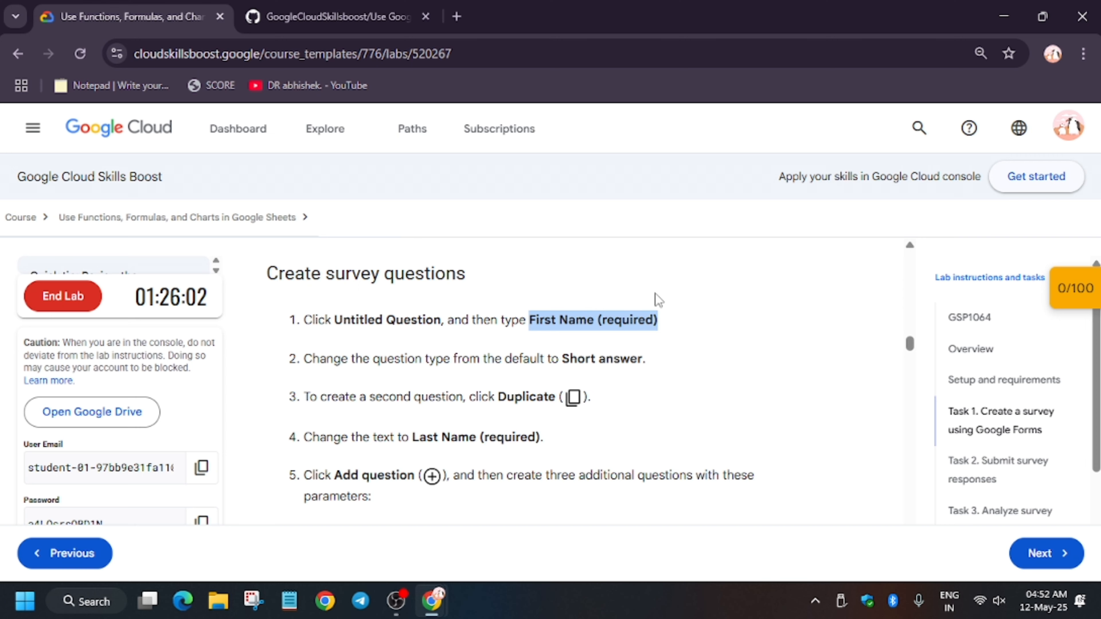
{"action": "key", "text": "alt+Tab"}
{"action": "left_click", "coordinate": [383, 422]}
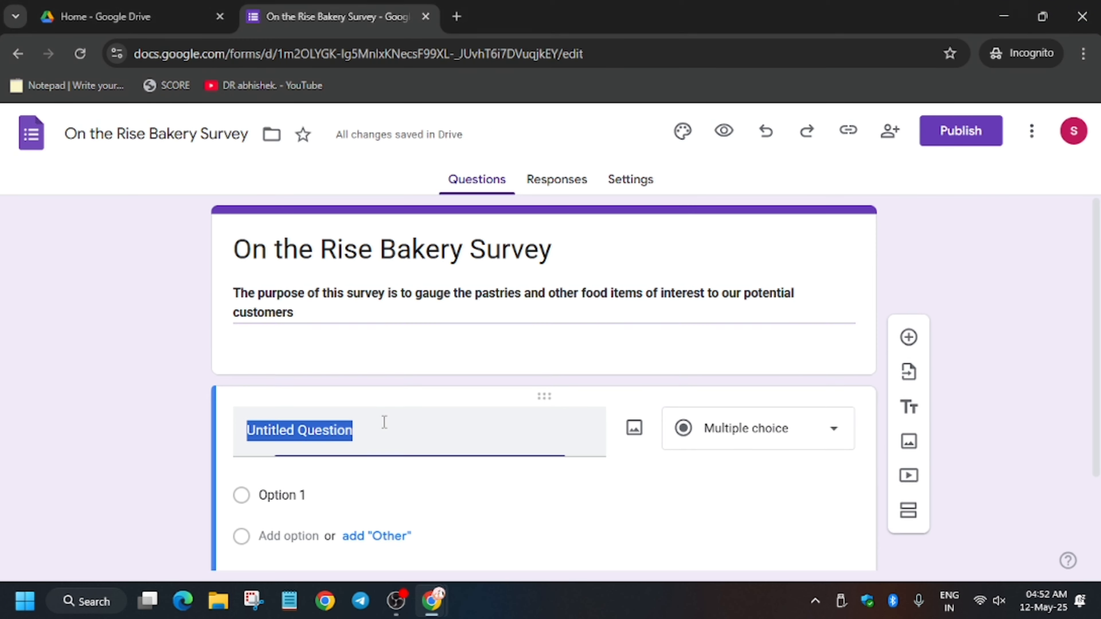
{"action": "key", "text": "ctrl+v"}
Step: Make the "First Name (required)" question a required Short answer and duplicate it
{"action": "left_click", "coordinate": [753, 402]}
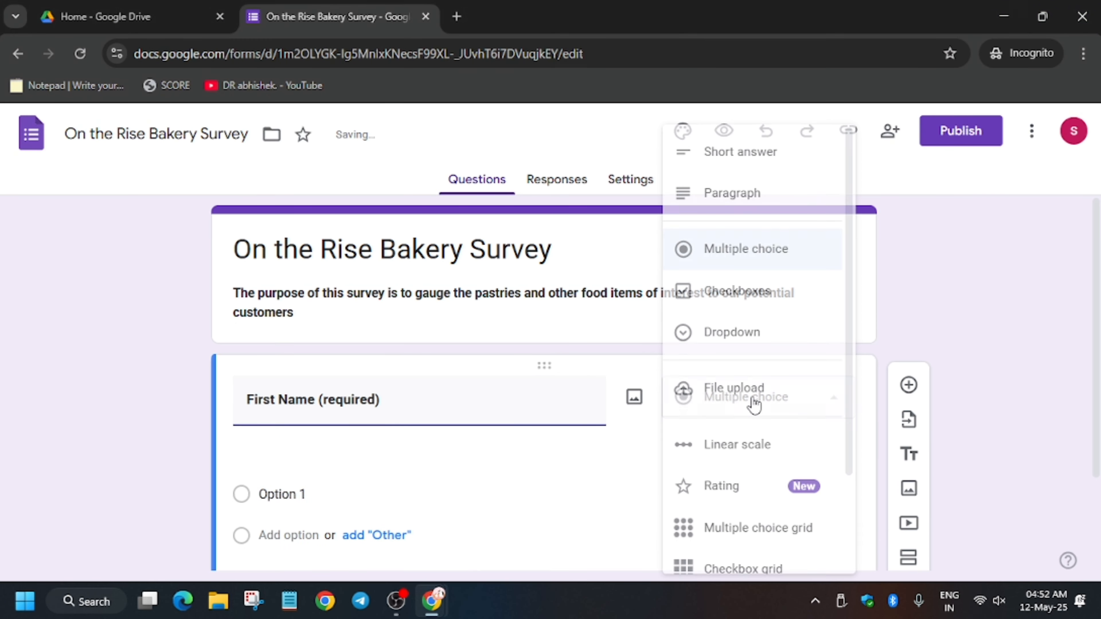
{"action": "left_click", "coordinate": [780, 157]}
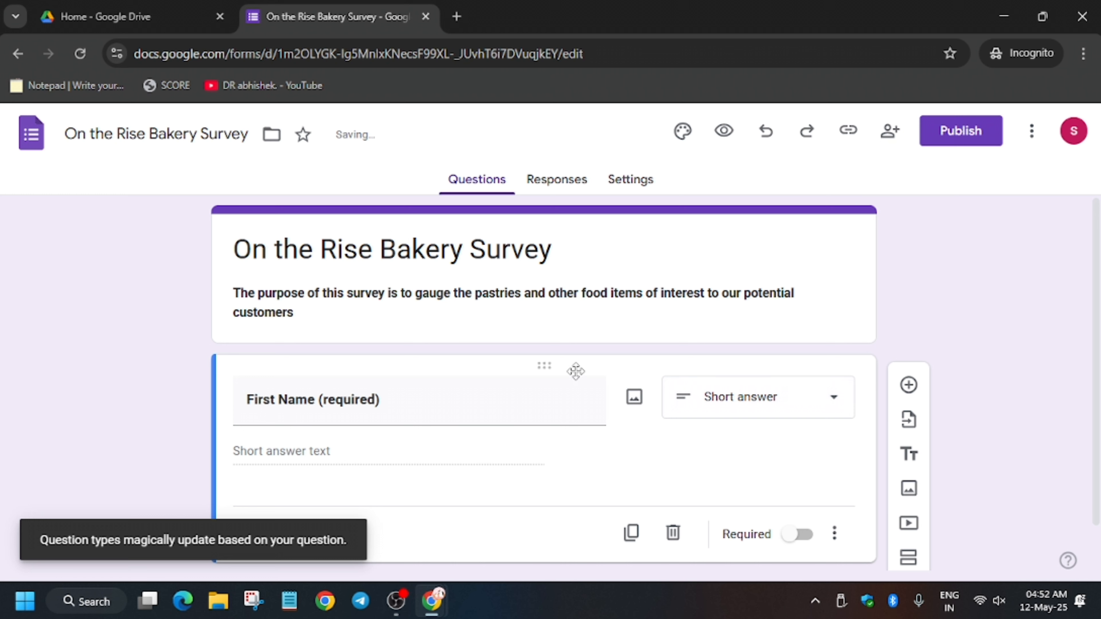
{"action": "left_click", "coordinate": [799, 535]}
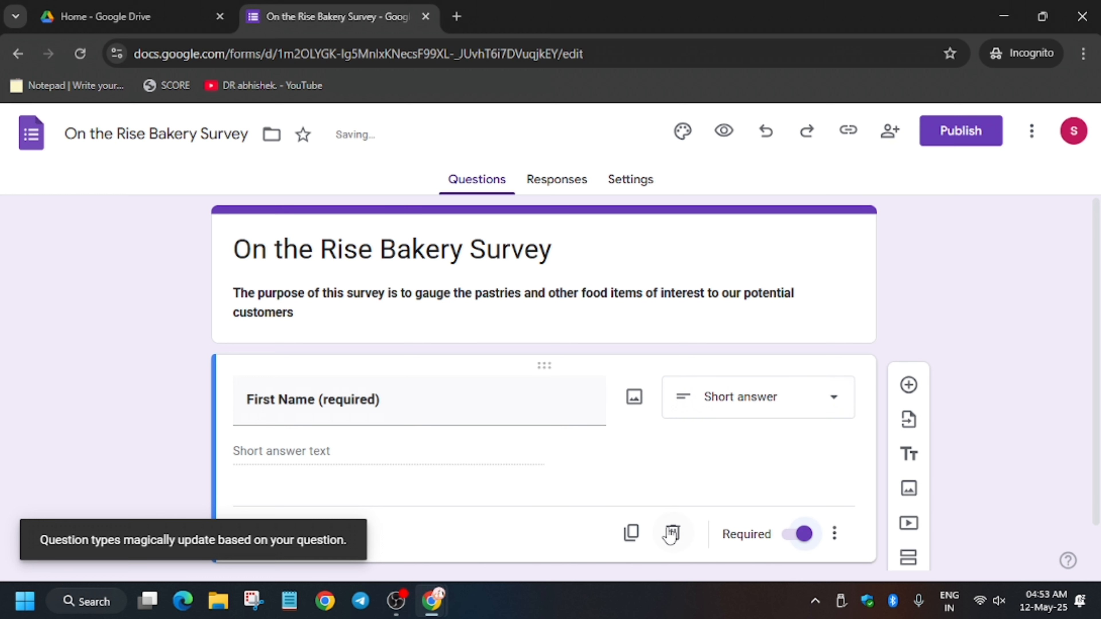
{"action": "left_click", "coordinate": [631, 532]}
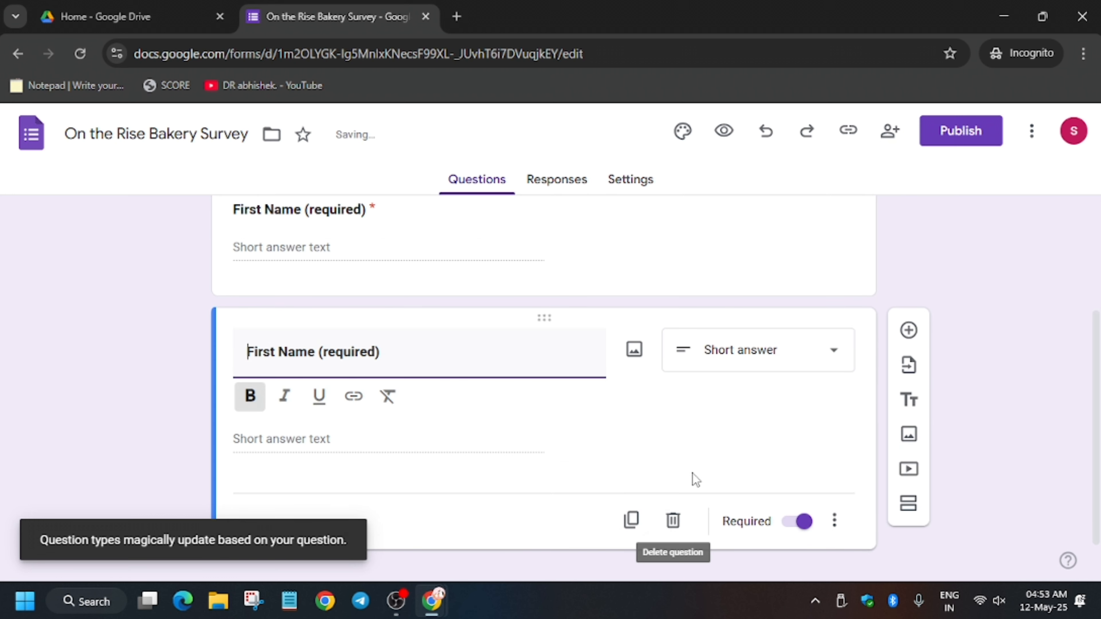
{"action": "left_click", "coordinate": [836, 522]}
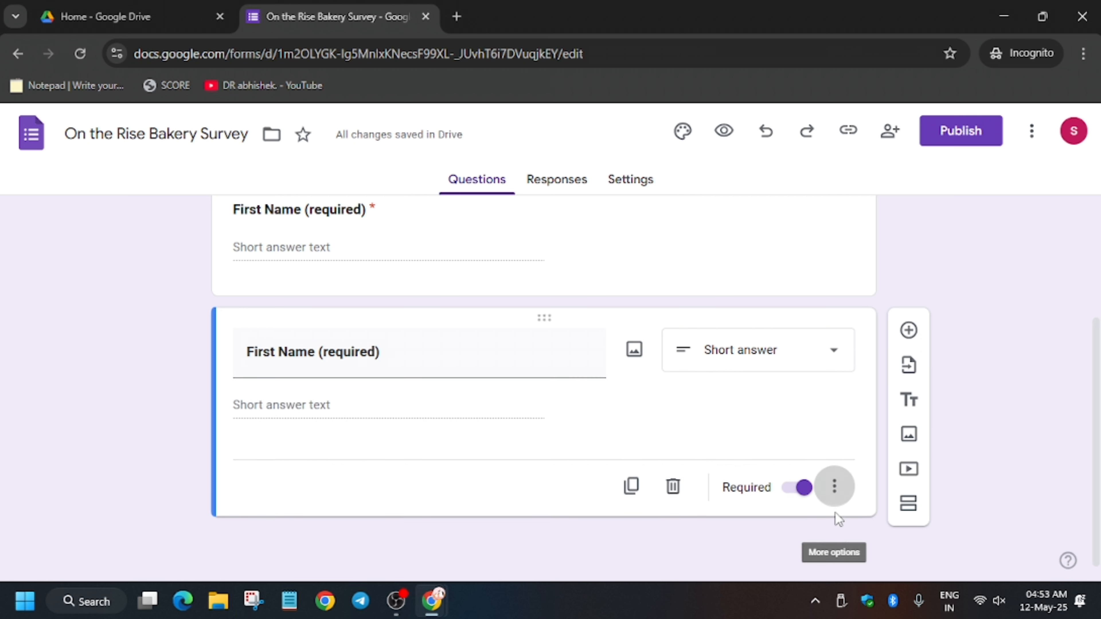
{"action": "left_click", "coordinate": [840, 493]}
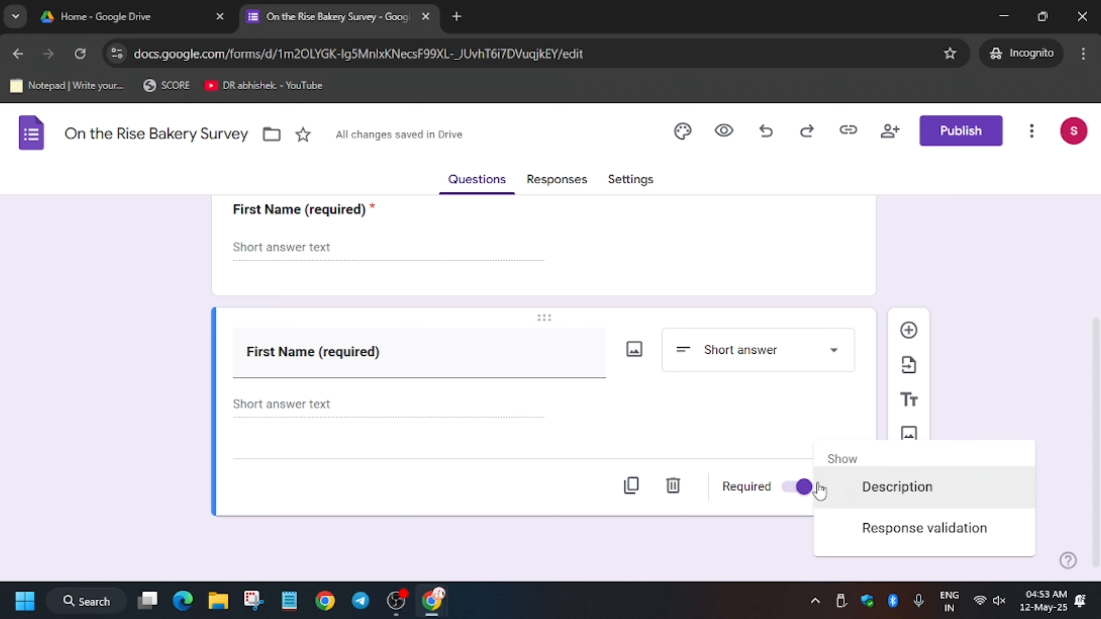
{"action": "left_click", "coordinate": [1037, 348]}
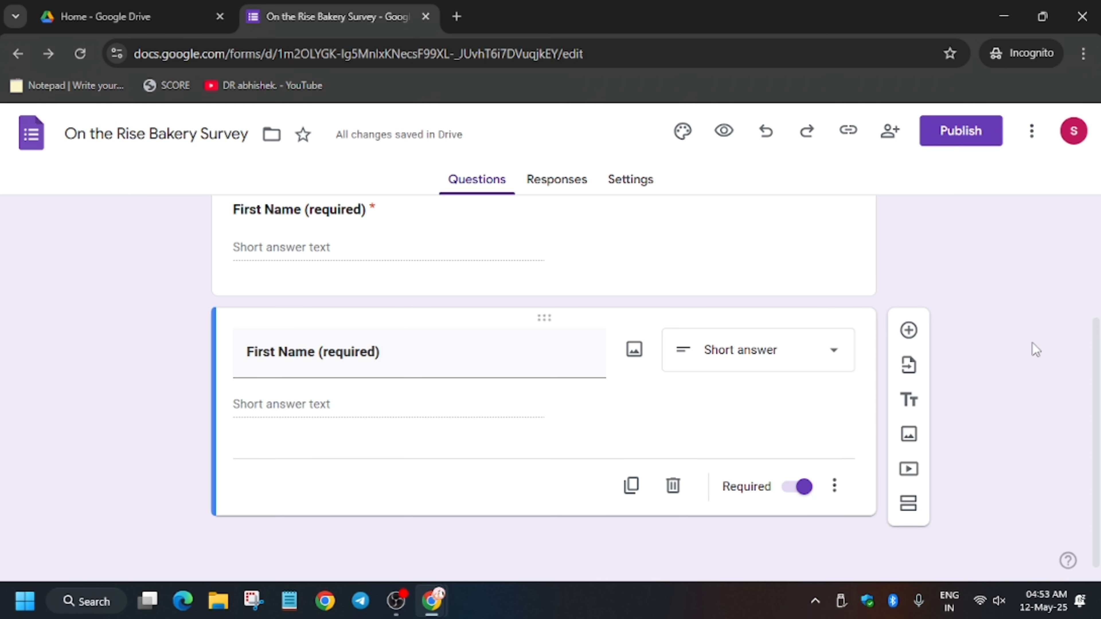
{"action": "left_click", "coordinate": [920, 333]}
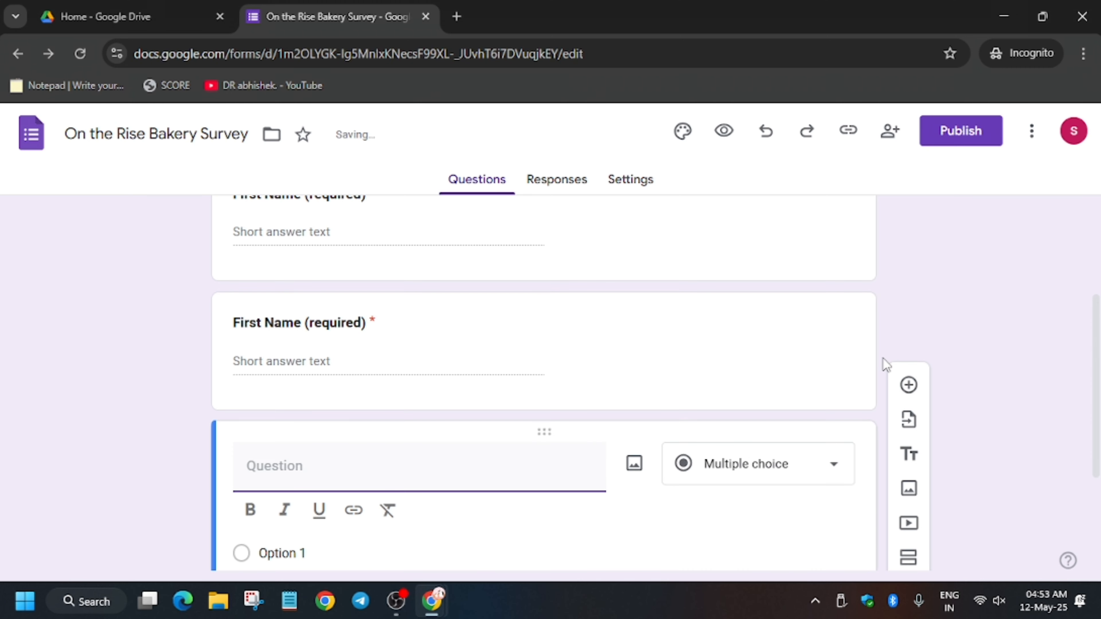
{"action": "key", "text": "alt+Tab"}
{"action": "scroll", "coordinate": [463, 396], "scroll_direction": "down", "scroll_amount": 2}
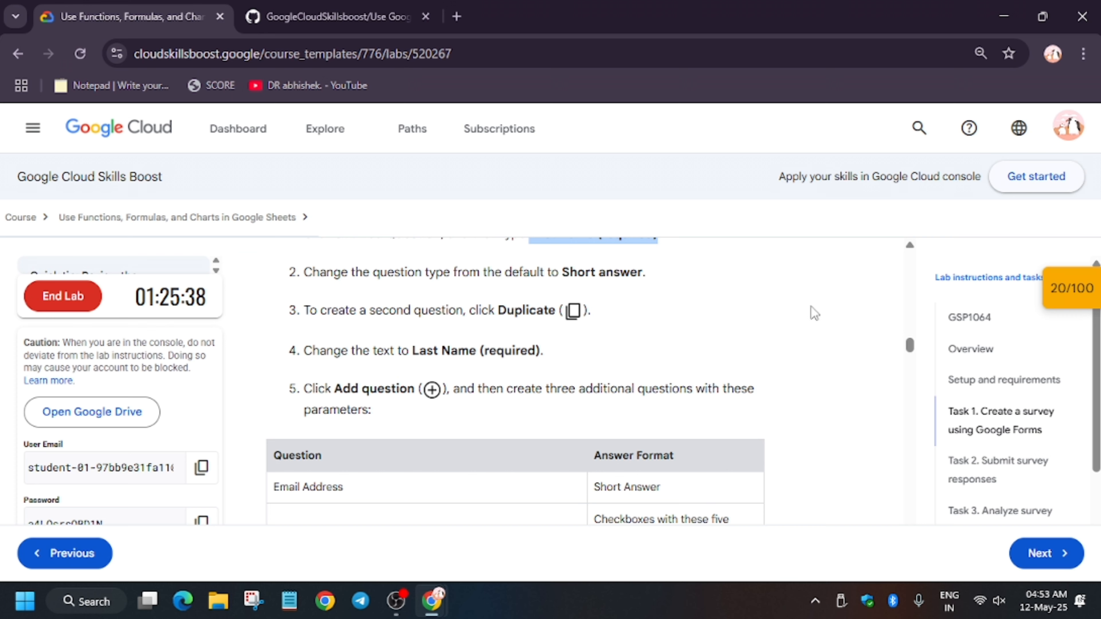
{"action": "key", "text": "alt+Tab"}
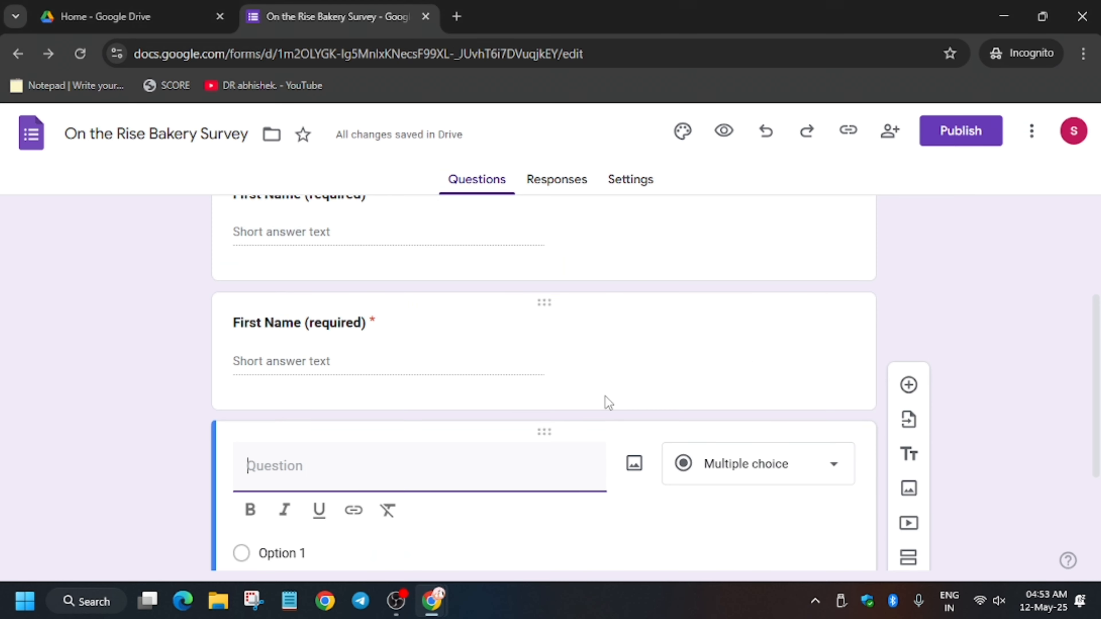
{"action": "scroll", "coordinate": [605, 401], "scroll_direction": "up", "scroll_amount": 8}
{"action": "scroll", "coordinate": [588, 375], "scroll_direction": "down", "scroll_amount": 2}
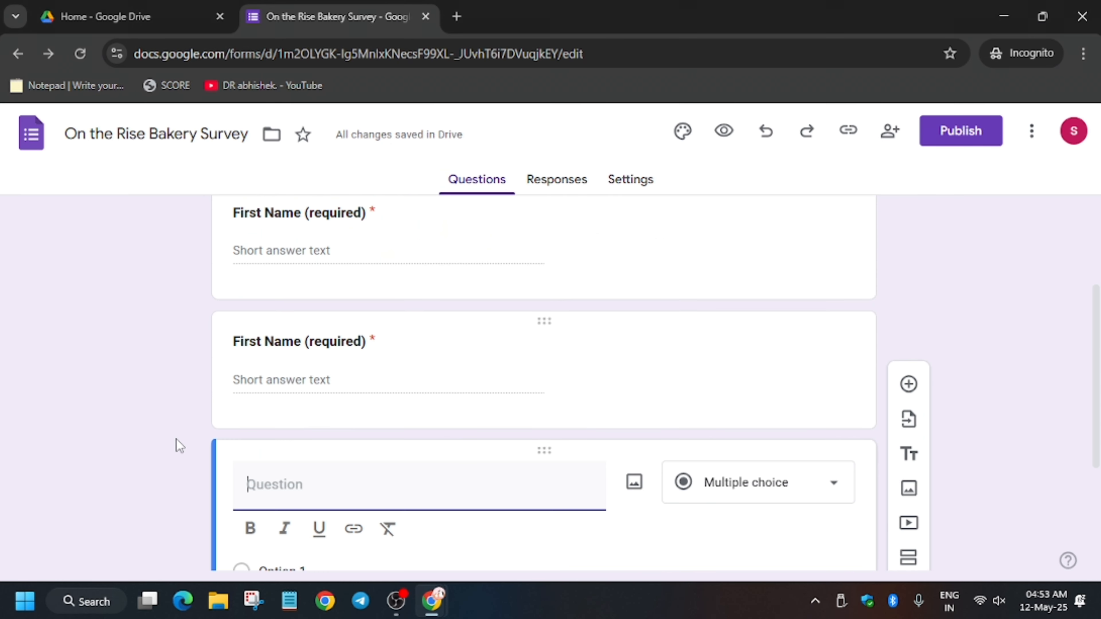
{"action": "scroll", "coordinate": [512, 415], "scroll_direction": "up", "scroll_amount": 1}
{"action": "scroll", "coordinate": [509, 410], "scroll_direction": "down", "scroll_amount": 3}
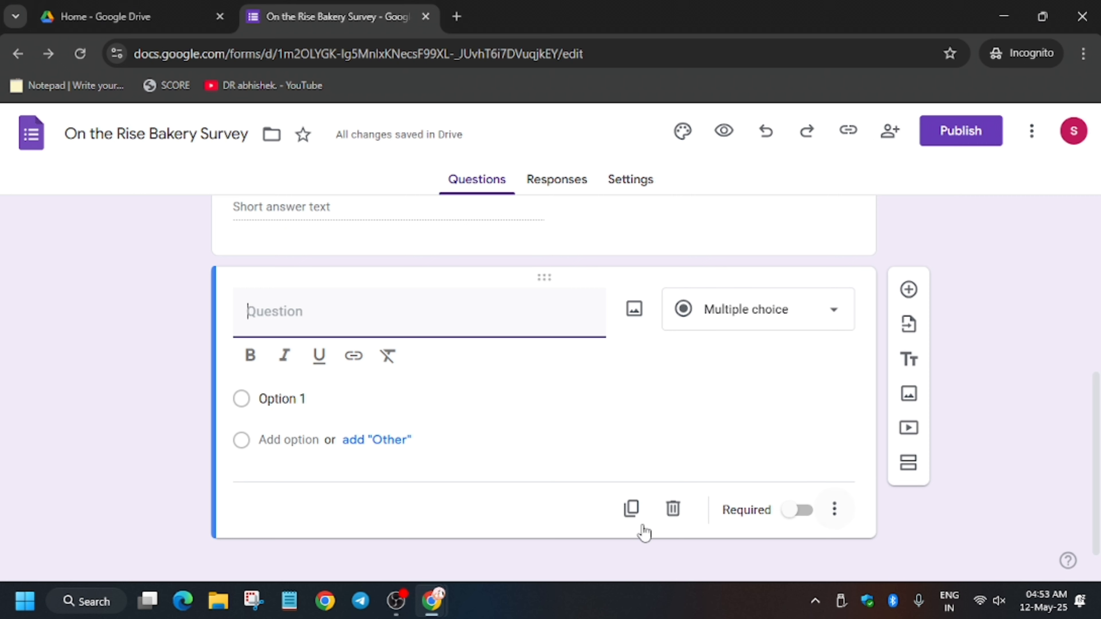
{"action": "left_click", "coordinate": [673, 509]}
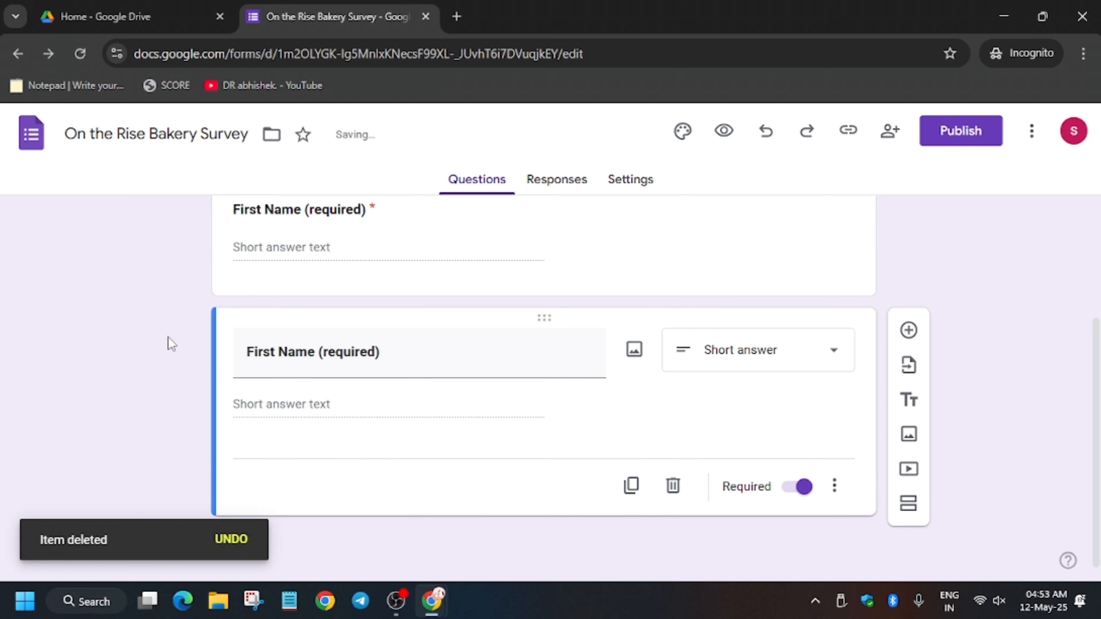
Step: Retitle the duplicated question "Last Name (required)", using the wording from the lab instructions
{"action": "key", "text": "alt+Tab"}
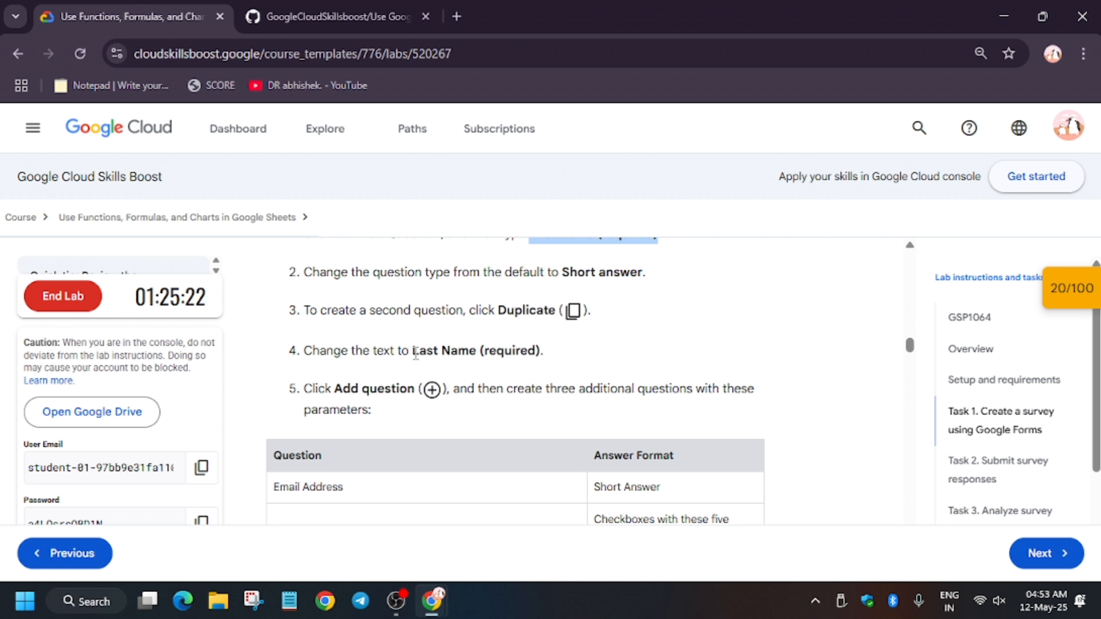
{"action": "left_click_drag", "start_coordinate": [415, 352], "coordinate": [562, 358]}
{"action": "key", "text": "ctrl+c"}
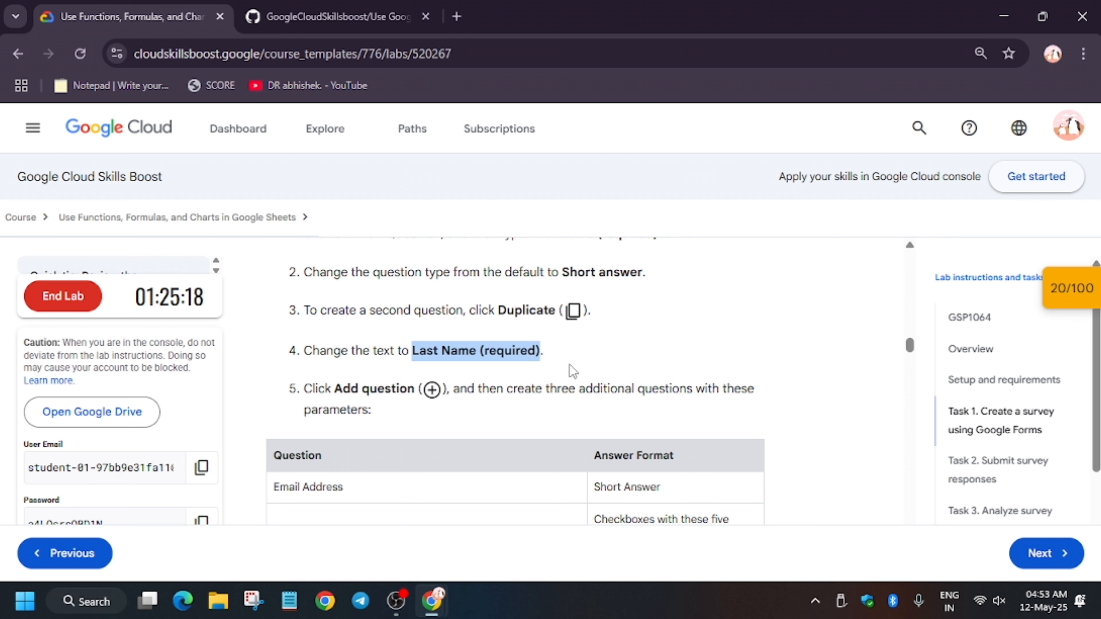
{"action": "scroll", "coordinate": [572, 370], "scroll_direction": "up", "scroll_amount": 2}
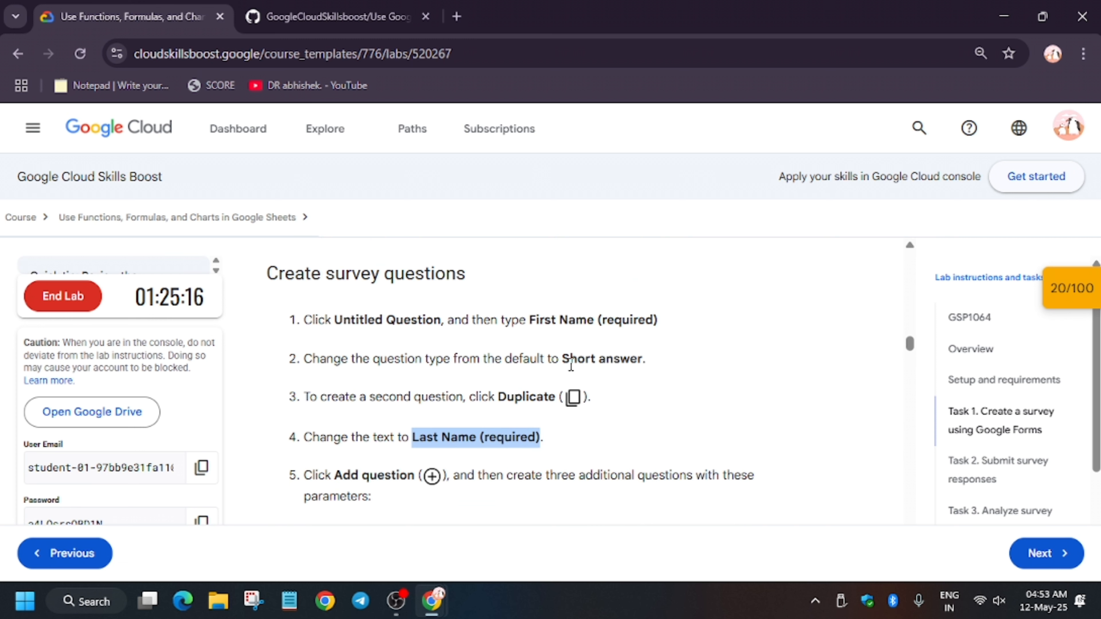
{"action": "key", "text": "alt+Tab"}
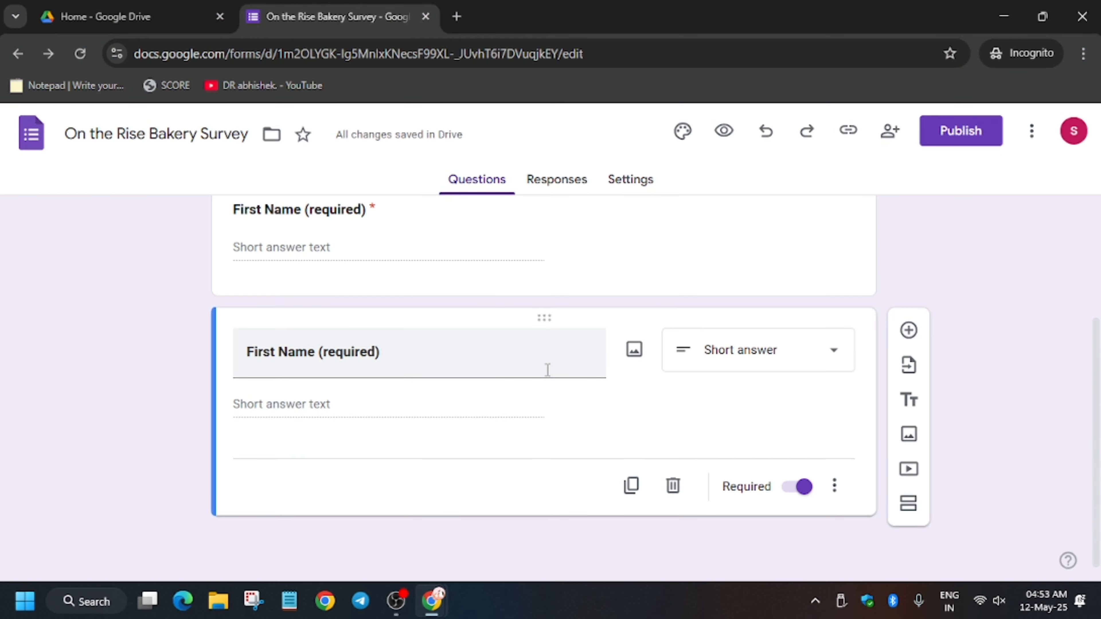
{"action": "triple_click", "coordinate": [410, 358]}
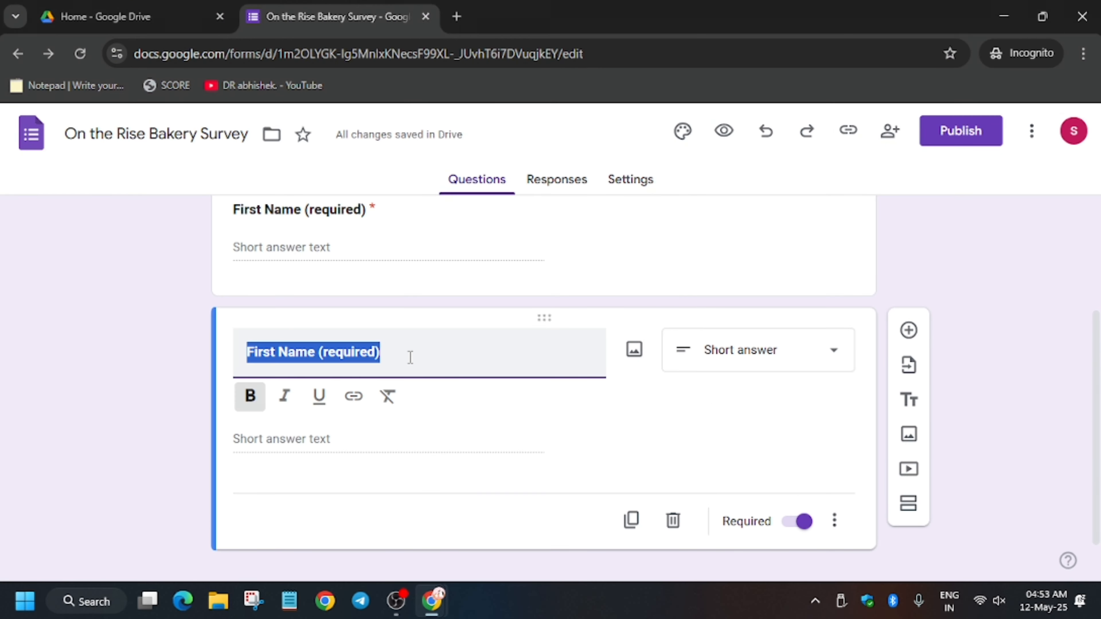
{"action": "key", "text": "ctrl+v"}
{"action": "scroll", "coordinate": [998, 215], "scroll_direction": "up", "scroll_amount": 4}
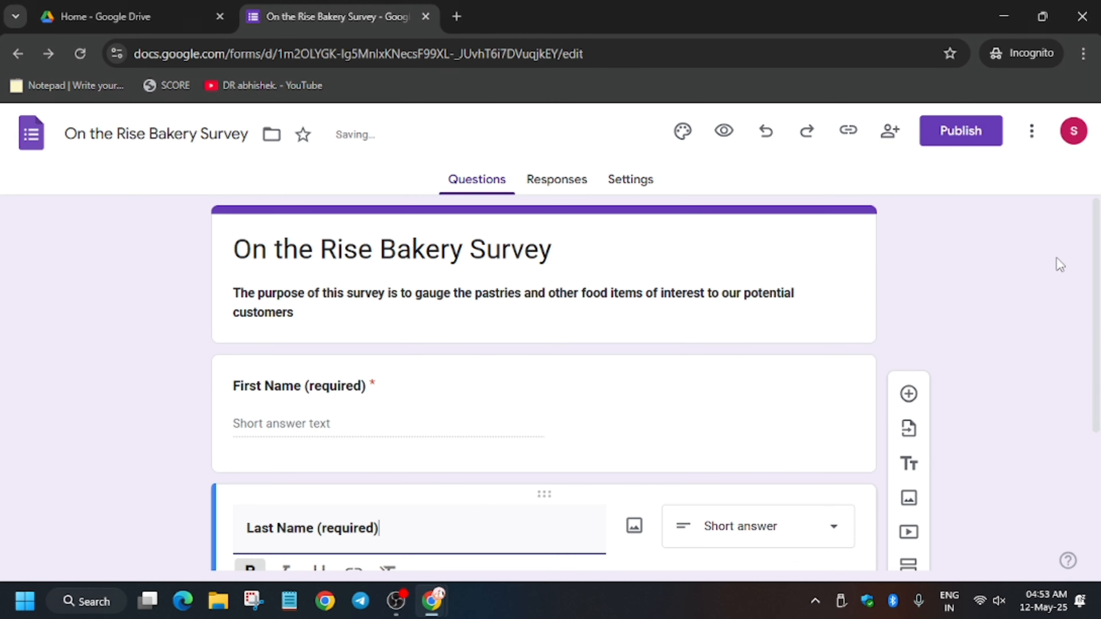
{"action": "scroll", "coordinate": [674, 309], "scroll_direction": "down", "scroll_amount": 4}
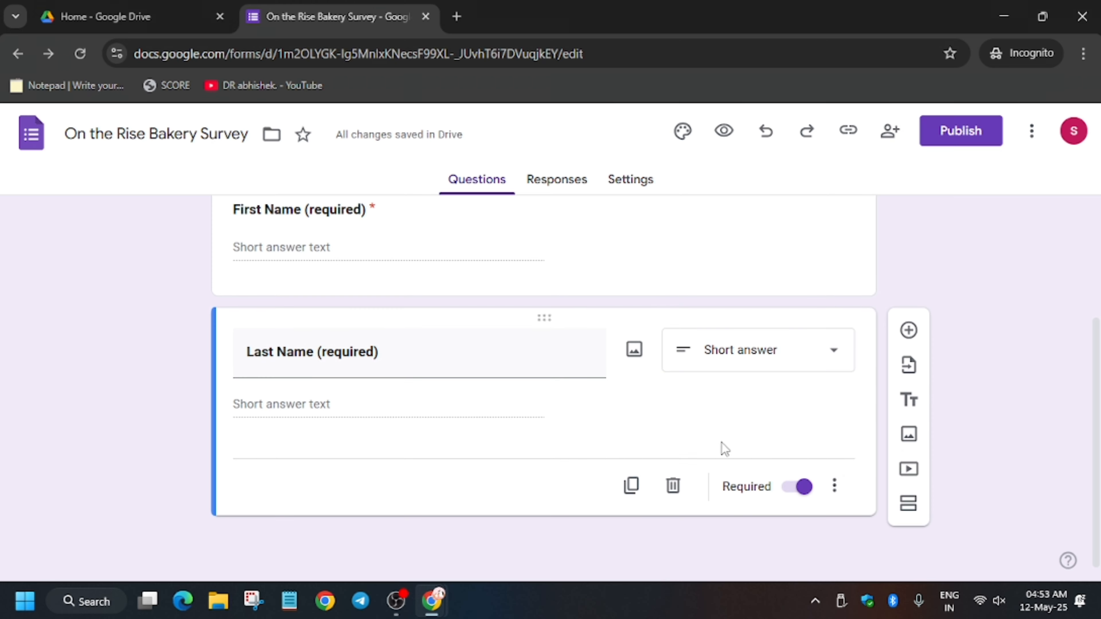
{"action": "triple_click", "coordinate": [419, 350]}
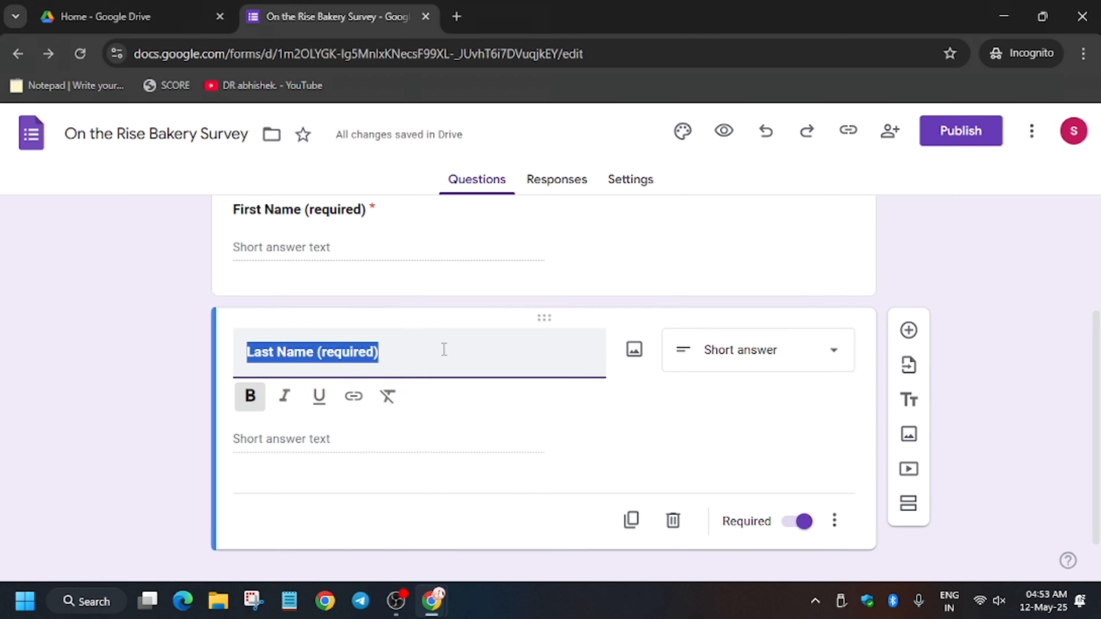
Step: Add a question titled "Email Address", copied from the lab's question table, and set its type to Short answer
{"action": "left_click", "coordinate": [909, 337]}
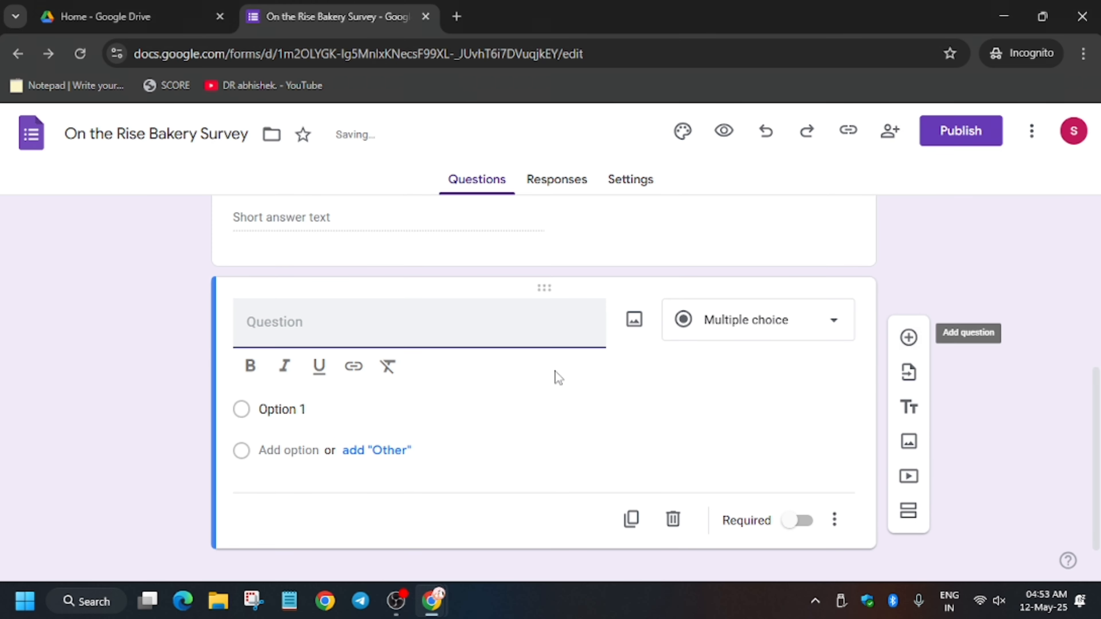
{"action": "key", "text": "alt+Tab"}
{"action": "scroll", "coordinate": [458, 398], "scroll_direction": "down", "scroll_amount": 5}
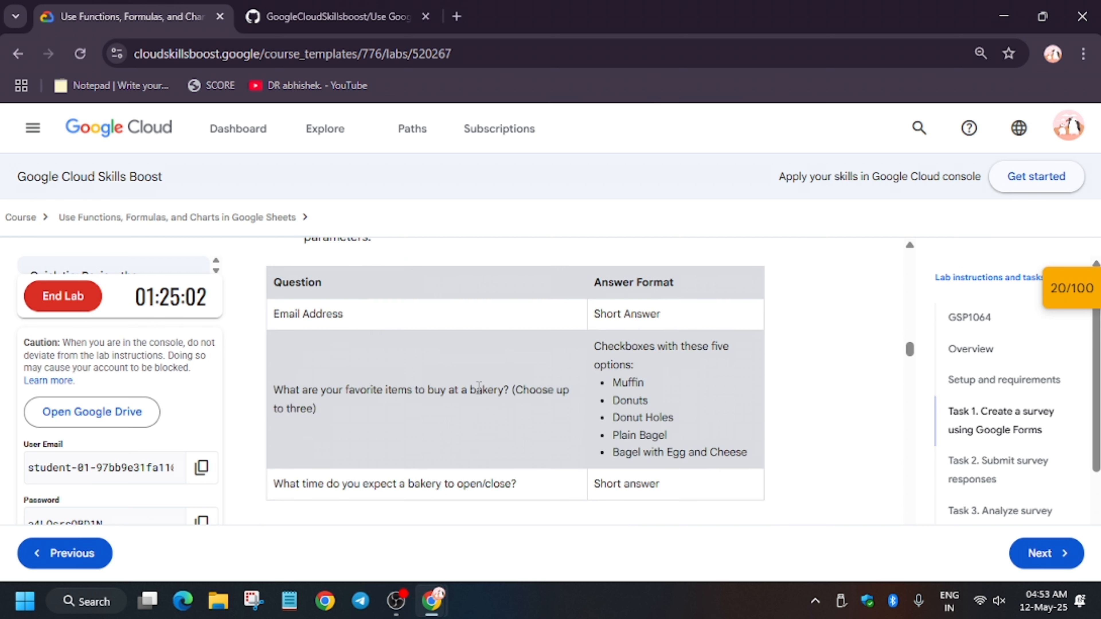
{"action": "left_click_drag", "start_coordinate": [238, 307], "coordinate": [387, 319]}
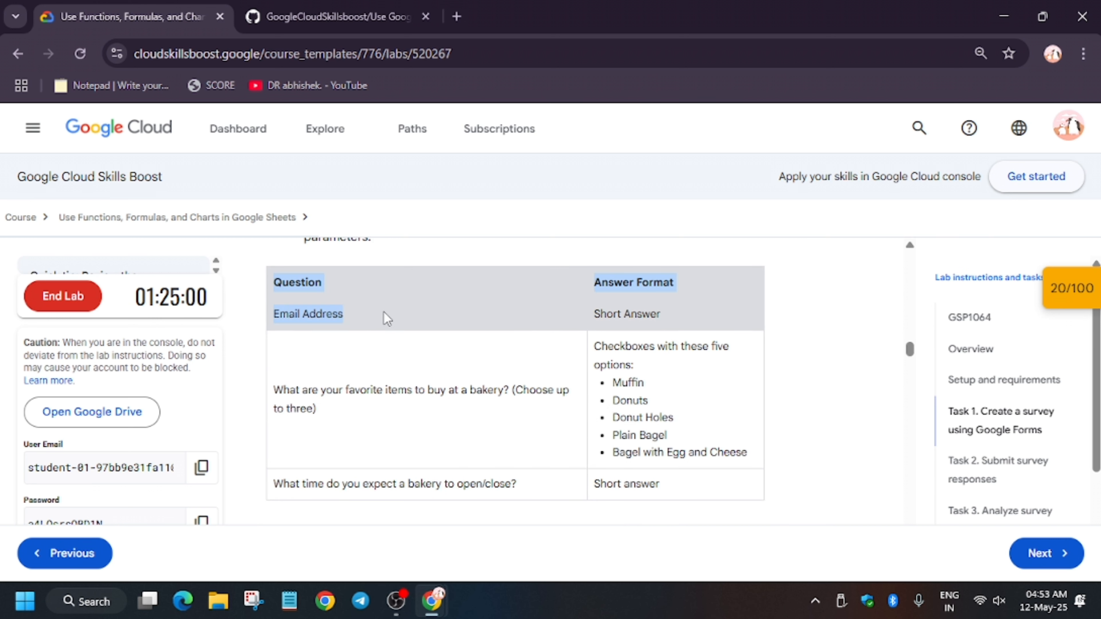
{"action": "triple_click", "coordinate": [327, 308]}
{"action": "key", "text": "ctrl+c"}
{"action": "key", "text": "alt+Tab"}
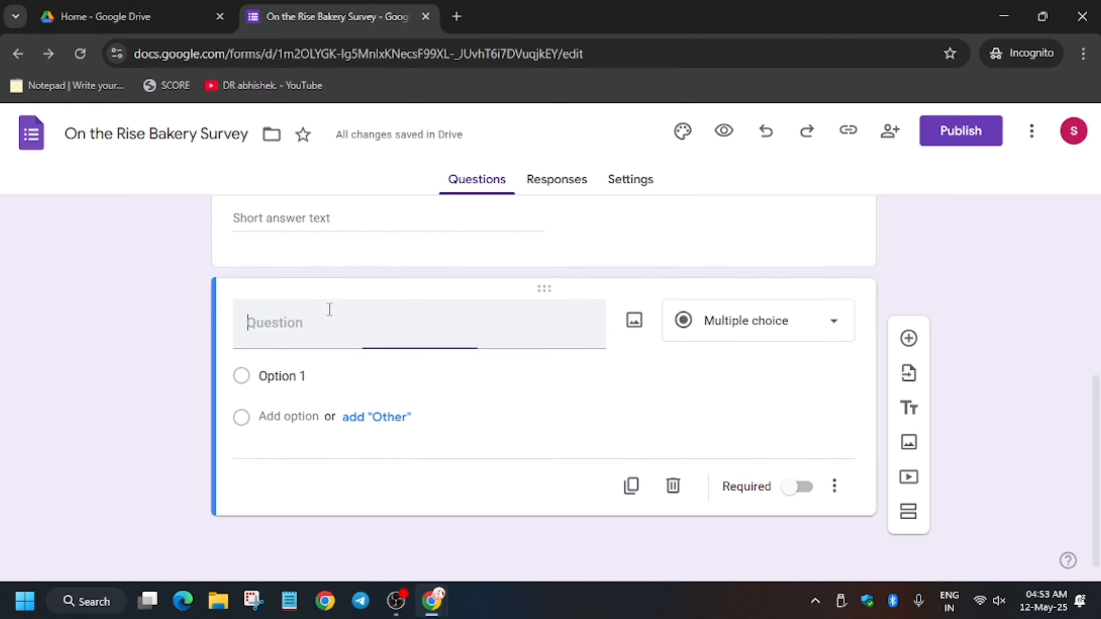
{"action": "key", "text": "ctrl+v"}
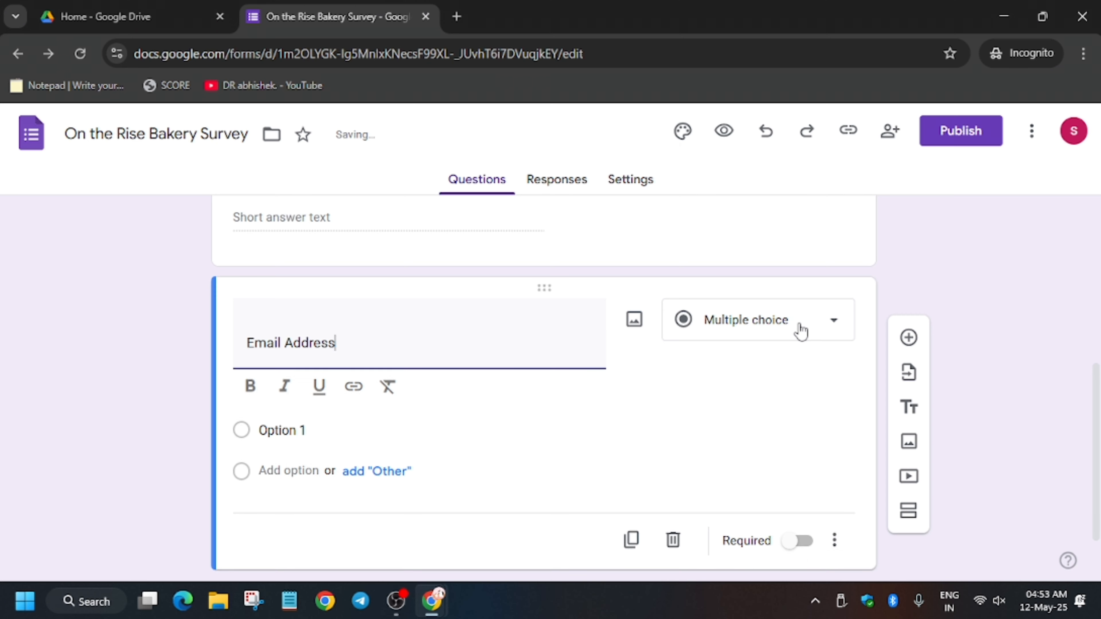
{"action": "left_click", "coordinate": [755, 339]}
{"action": "left_click", "coordinate": [754, 153]}
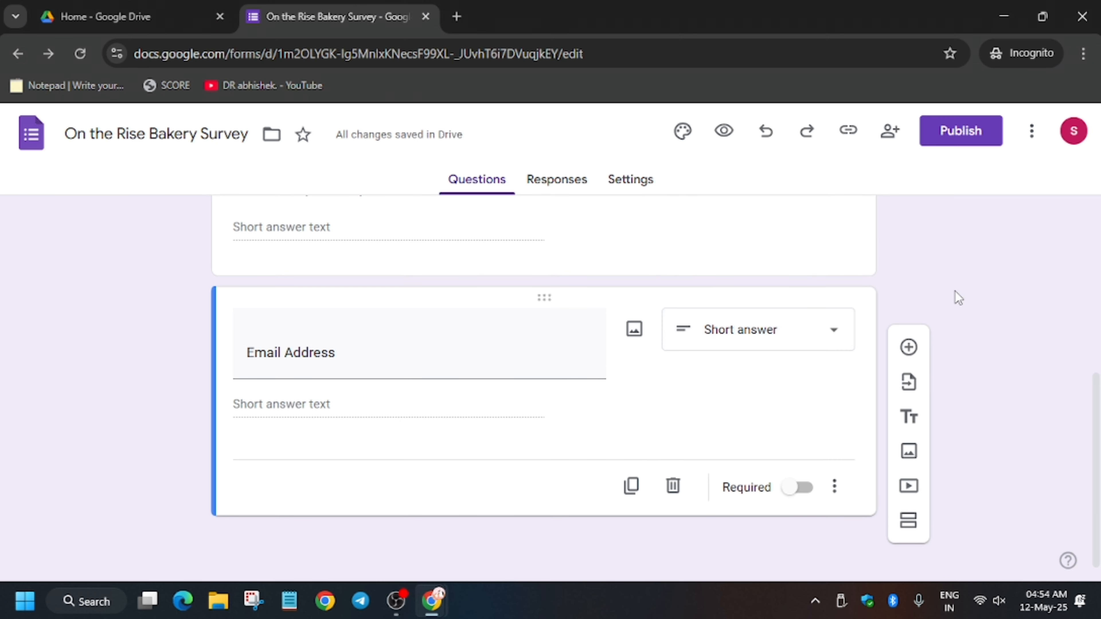
Step: Add a question titled "What are your favorite items to buy at a bakery? (Choose up to three)", copied from the lab instructions
{"action": "left_click", "coordinate": [908, 347]}
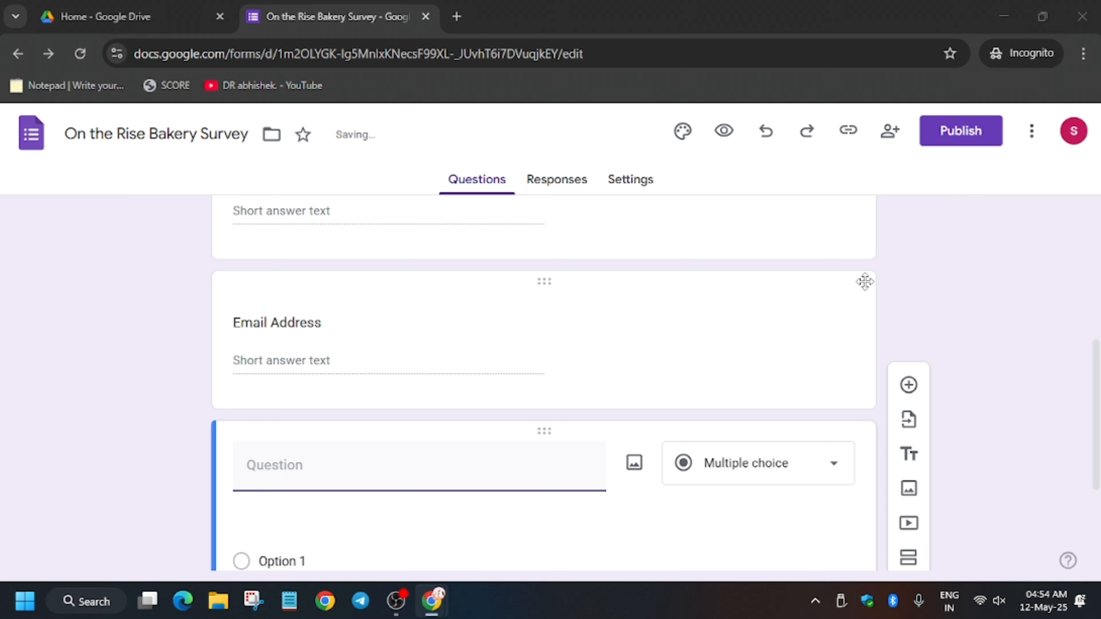
{"action": "key", "text": "alt+Tab"}
{"action": "scroll", "coordinate": [545, 334], "scroll_direction": "down", "scroll_amount": 4}
{"action": "scroll", "coordinate": [316, 331], "scroll_direction": "up", "scroll_amount": 2}
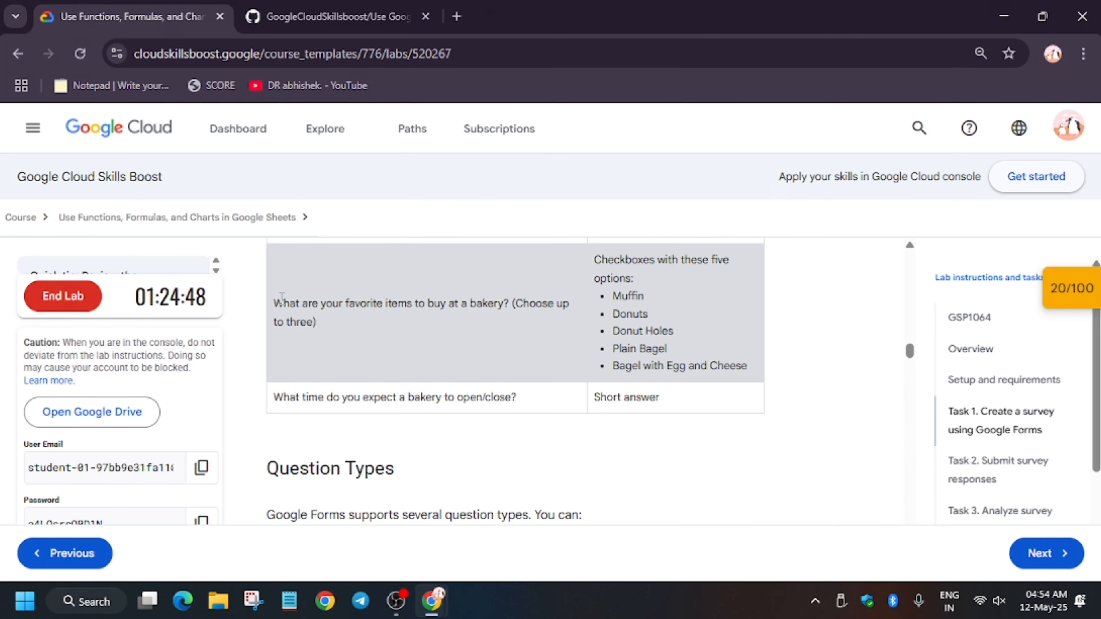
{"action": "left_click_drag", "start_coordinate": [279, 299], "coordinate": [324, 321]}
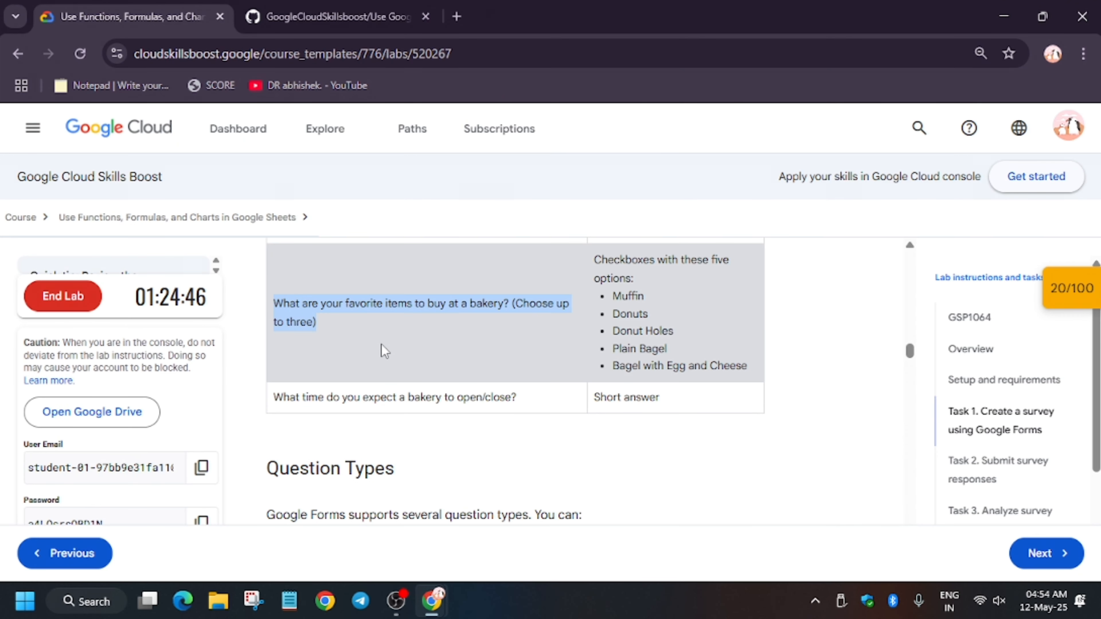
{"action": "key", "text": "ctrl+c"}
{"action": "key", "text": "alt+Tab"}
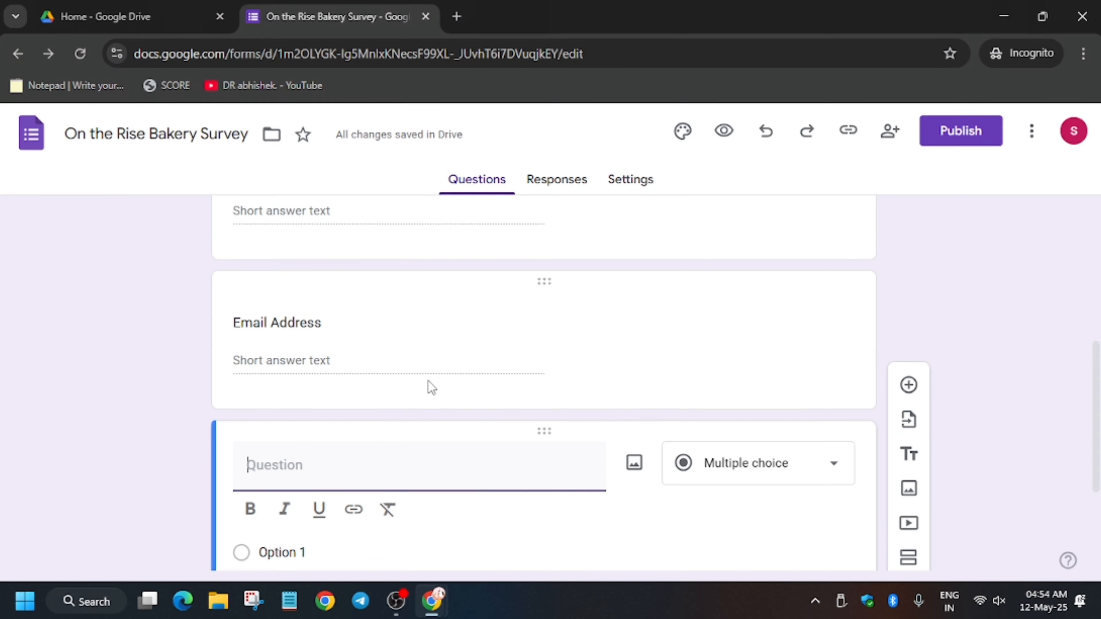
{"action": "key", "text": "ctrl+v"}
{"action": "scroll", "coordinate": [755, 386], "scroll_direction": "down", "scroll_amount": 4}
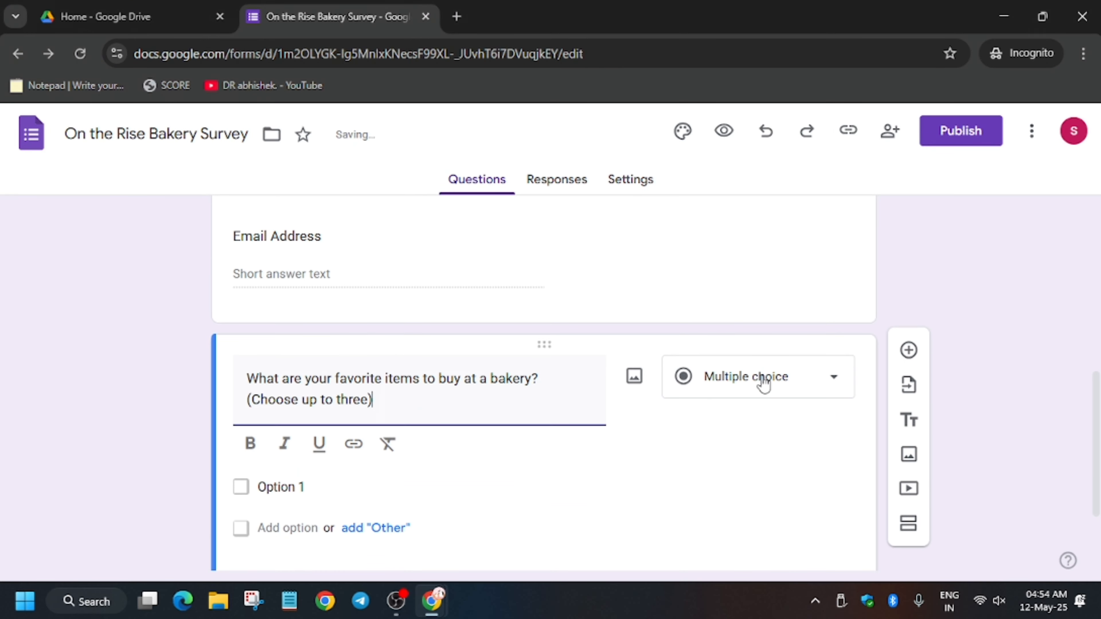
Step: Check the favorite items question's answer format in the lab instructions and set its type to Checkboxes
{"action": "key", "text": "alt+Tab"}
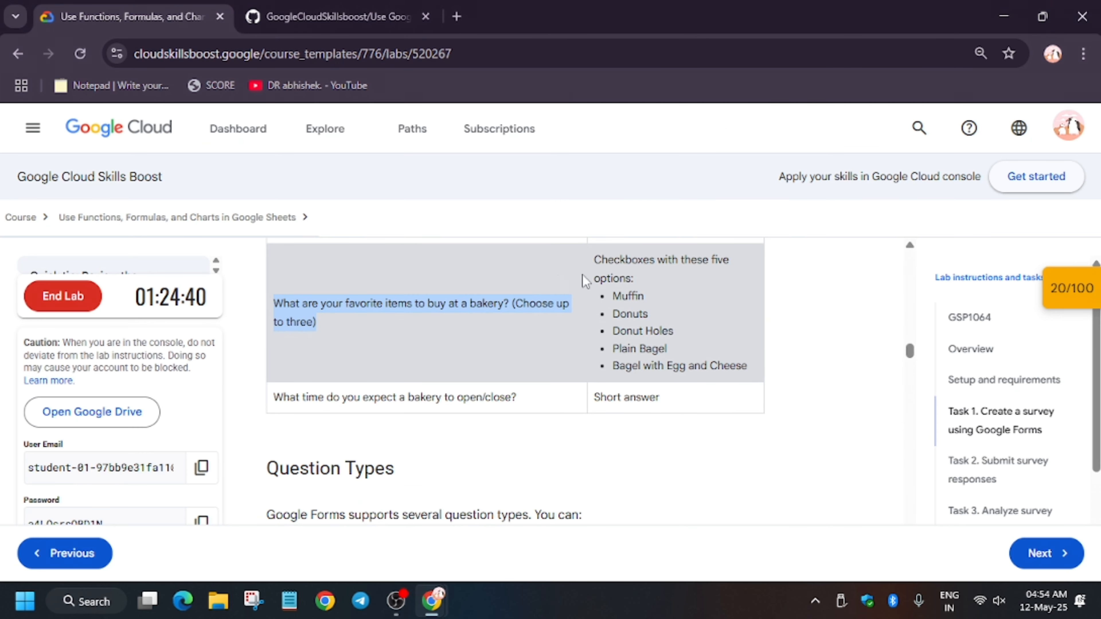
{"action": "key", "text": "alt+Tab"}
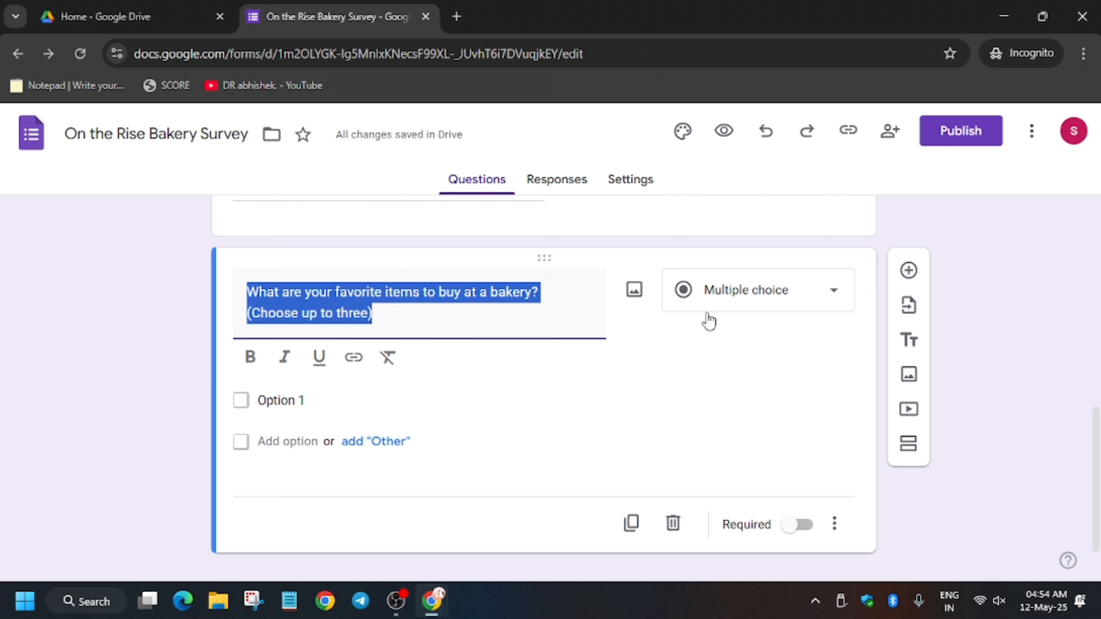
{"action": "left_click", "coordinate": [771, 297]}
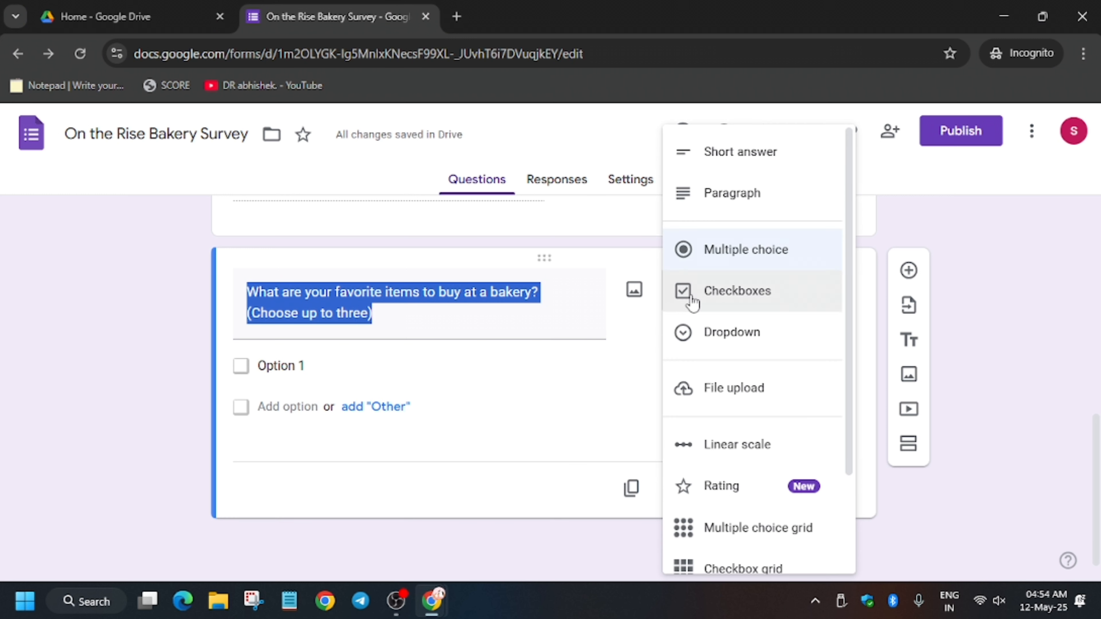
{"action": "left_click", "coordinate": [760, 296]}
Step: Fill the checkbox options with Muffin, Donuts, Donut Holes, Plain Bagel and Bagel with Egg and Cheese, copied from the lab instructions
{"action": "key", "text": "alt+Tab"}
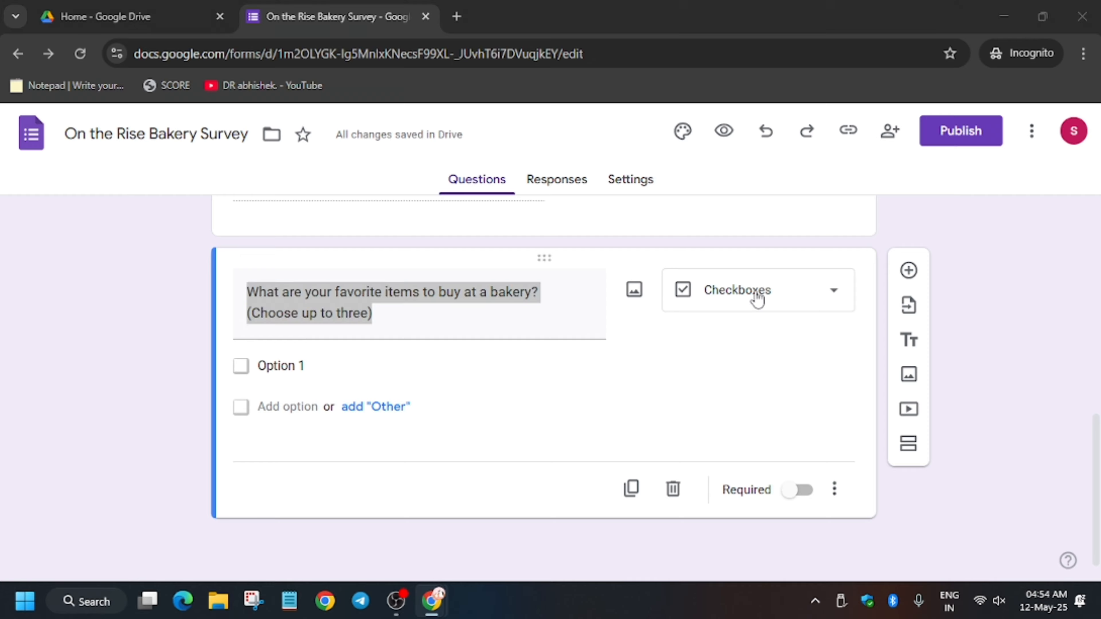
{"action": "left_click_drag", "start_coordinate": [617, 296], "coordinate": [763, 370]}
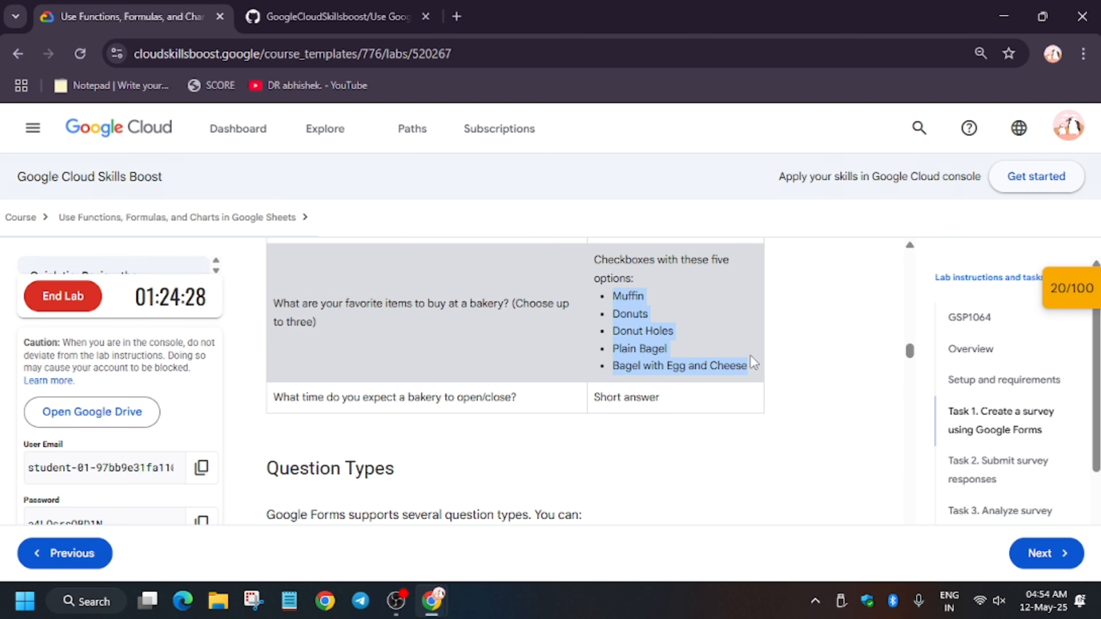
{"action": "key", "text": "alt+Tab"}
{"action": "left_click", "coordinate": [393, 372]}
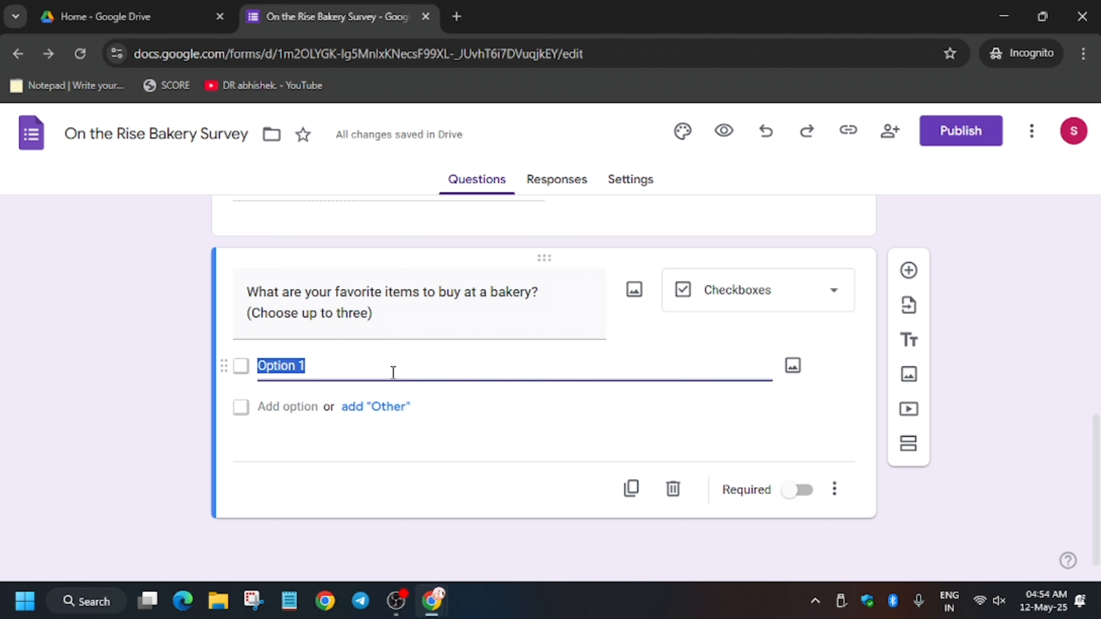
{"action": "key", "text": "ctrl+v"}
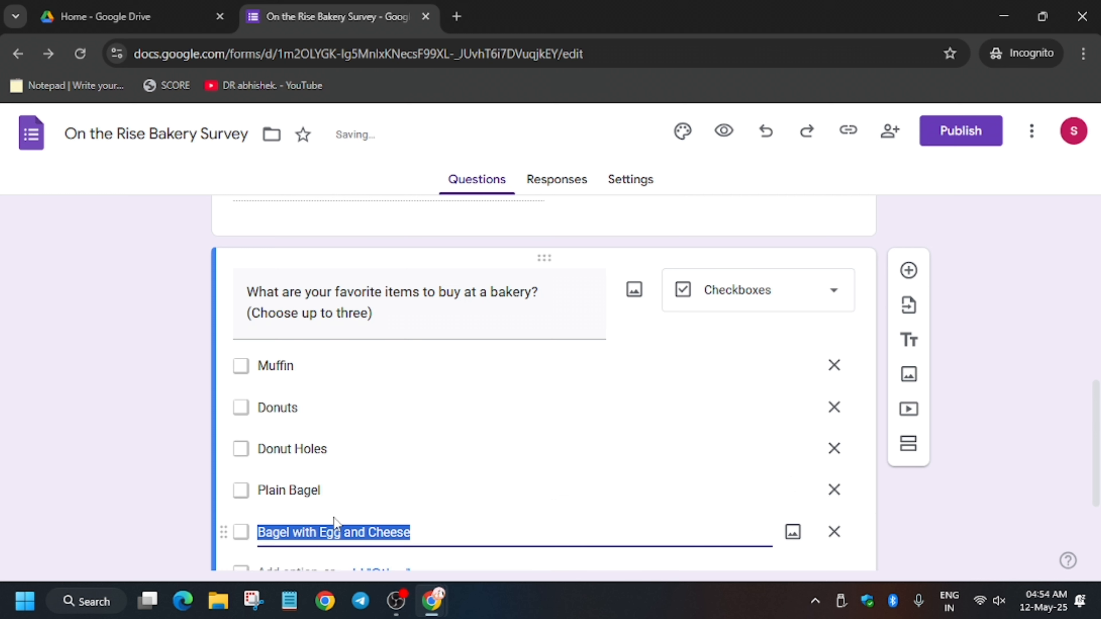
{"action": "scroll", "coordinate": [342, 544], "scroll_direction": "down", "scroll_amount": 3}
{"action": "scroll", "coordinate": [382, 386], "scroll_direction": "up", "scroll_amount": 3}
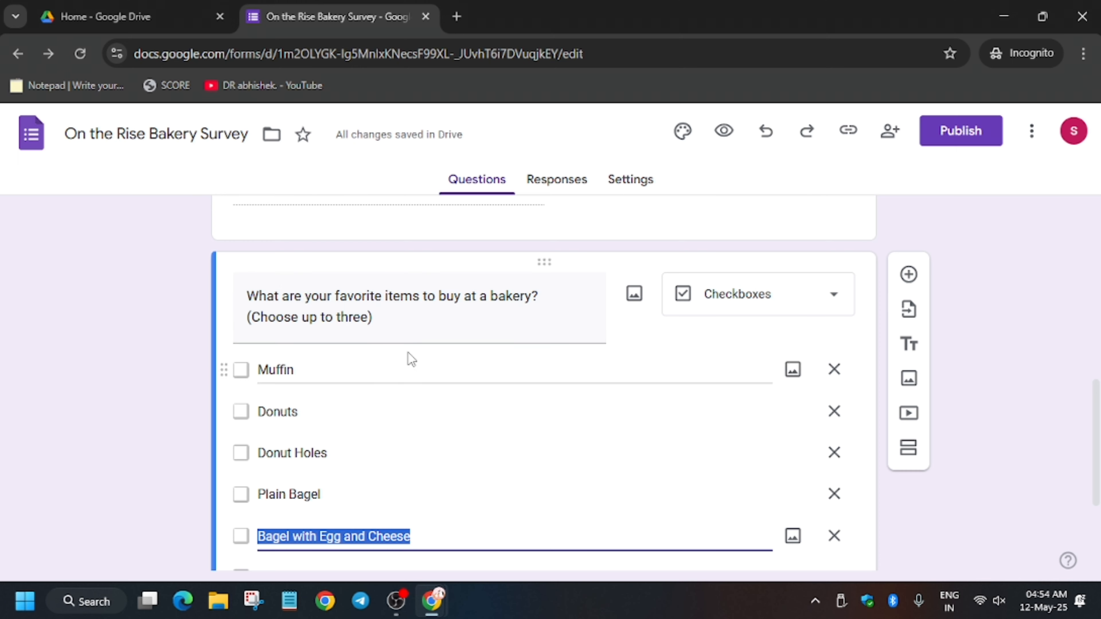
Step: Add a Short answer question titled "What time do you expect a bakery to open/close?", copied from the lab instructions
{"action": "left_click", "coordinate": [908, 274]}
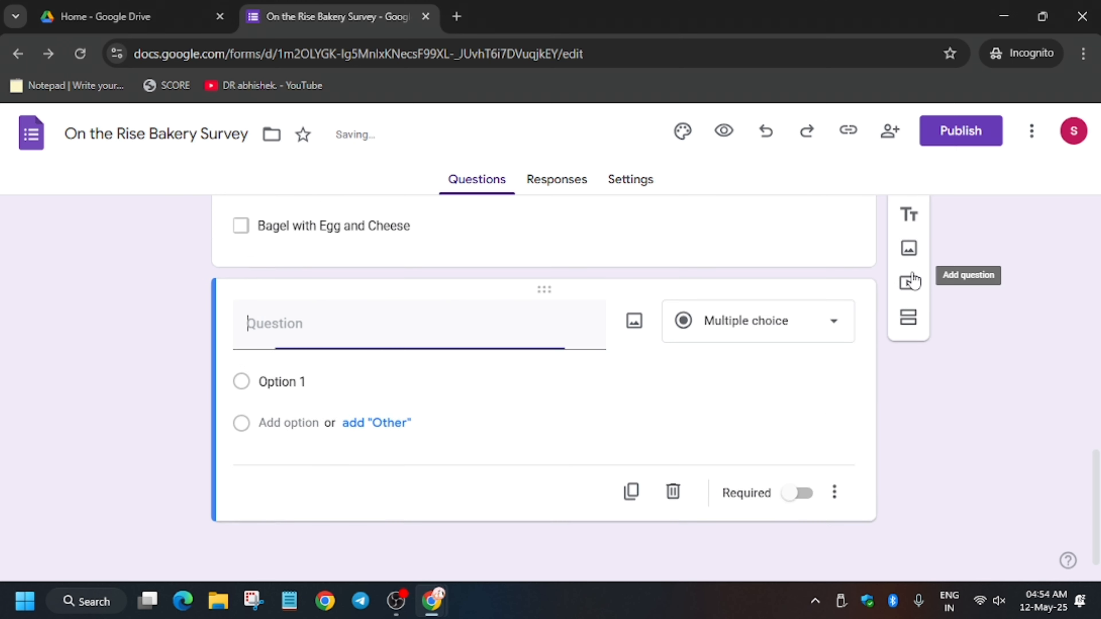
{"action": "key", "text": "alt+Tab"}
{"action": "scroll", "coordinate": [622, 334], "scroll_direction": "down", "scroll_amount": 3}
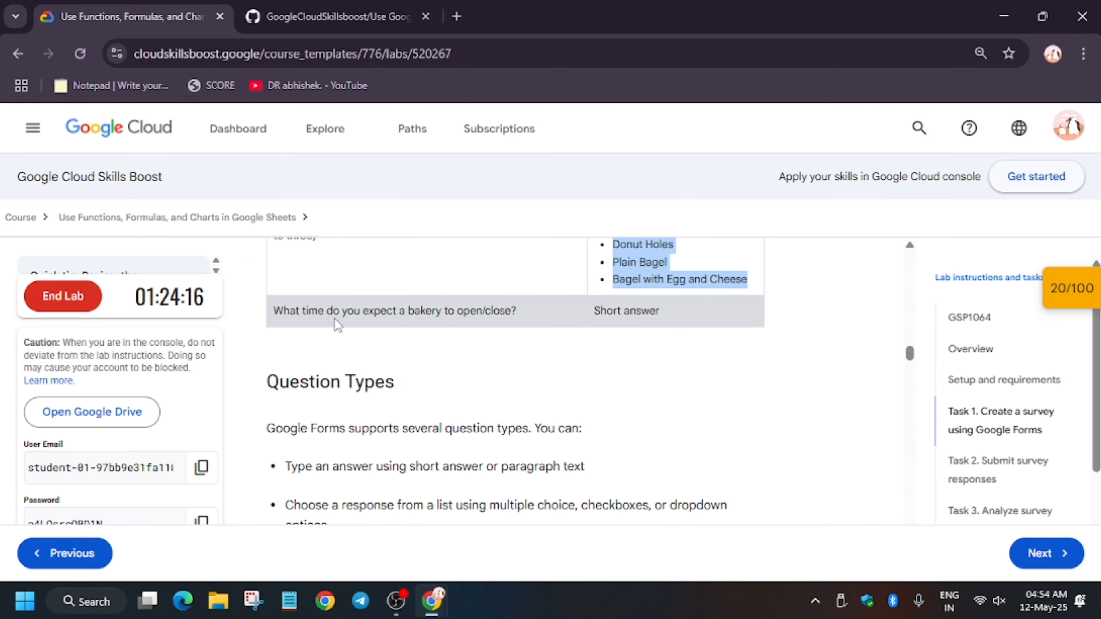
{"action": "left_click_drag", "start_coordinate": [269, 311], "coordinate": [570, 325]}
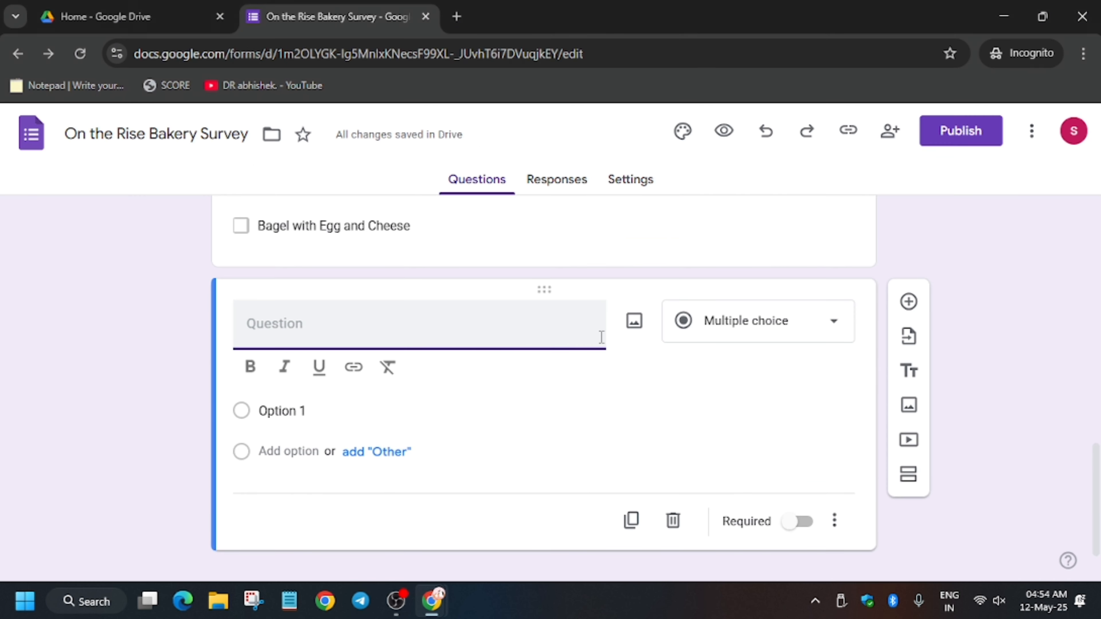
{"action": "type", "text": "What time do you expect a bakery to open/close?"}
{"action": "left_click", "coordinate": [754, 323]}
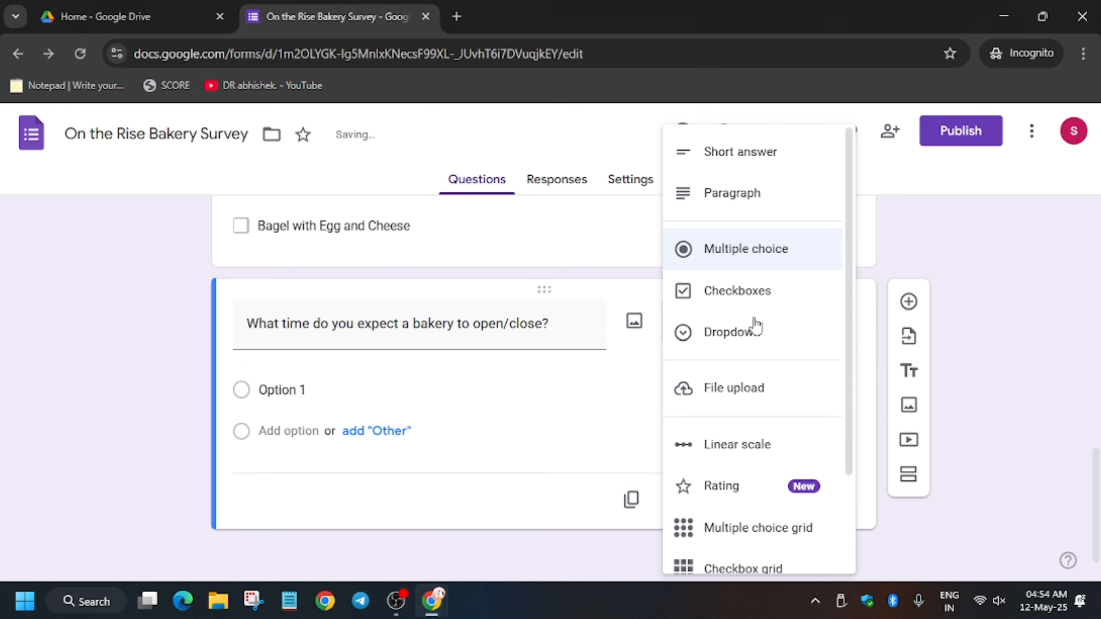
{"action": "left_click", "coordinate": [717, 154]}
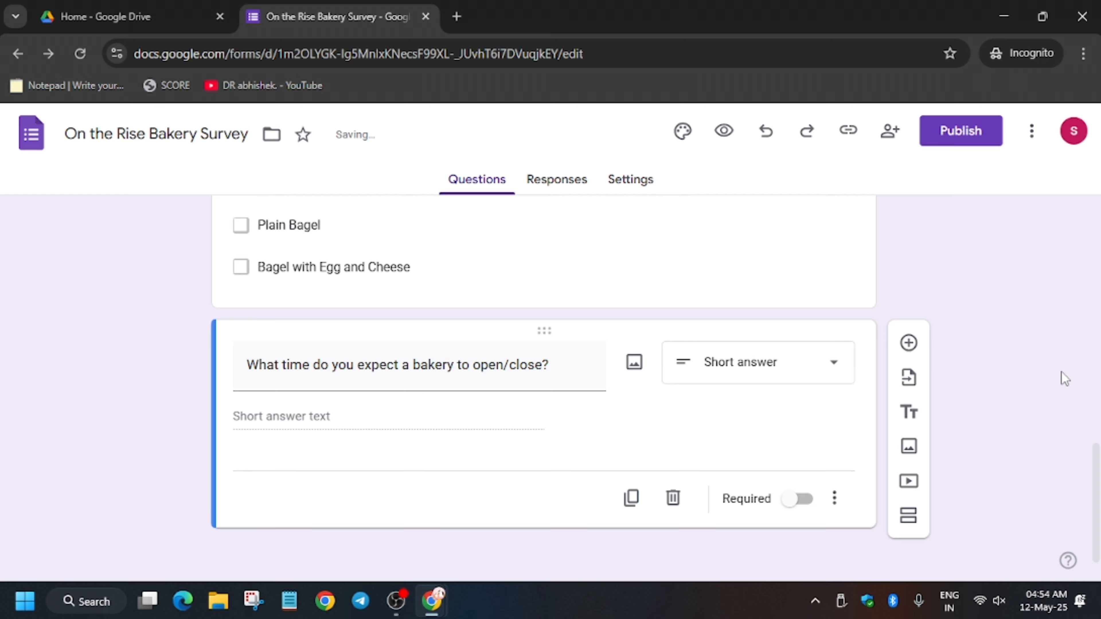
Step: Return to the lab instructions and check the progress of the "Create a Google Form" objective
{"action": "key", "text": "alt+Tab"}
{"action": "scroll", "coordinate": [766, 381], "scroll_direction": "down", "scroll_amount": 7}
{"action": "left_click", "coordinate": [427, 444]}
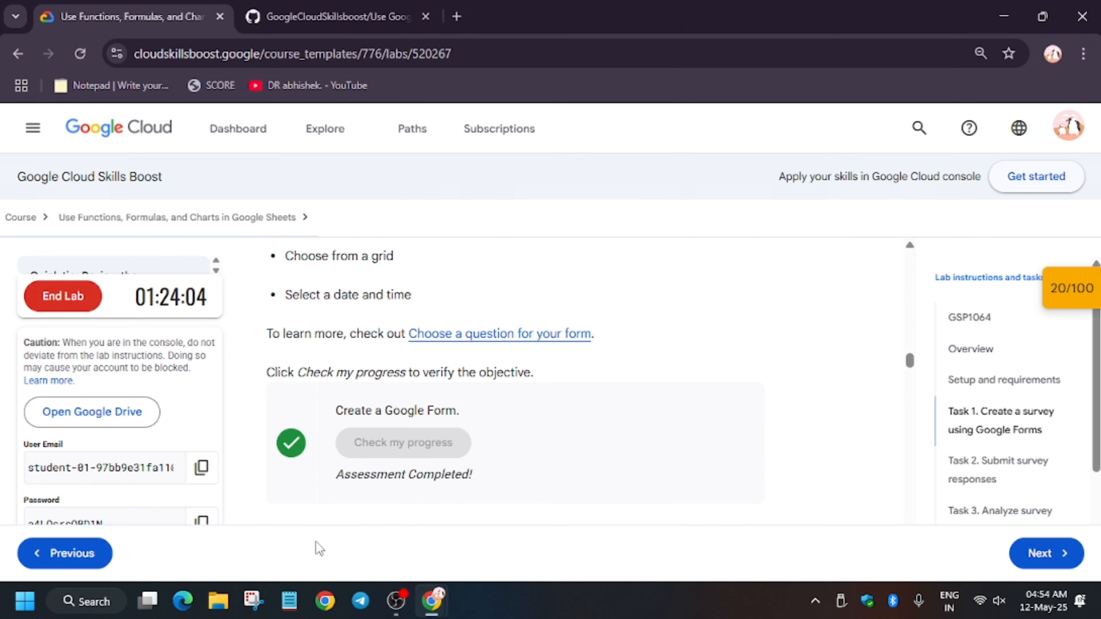
Step: Read the Task 2 instructions on reviewing sharing options and return to the survey form
{"action": "scroll", "coordinate": [691, 450], "scroll_direction": "down", "scroll_amount": 8}
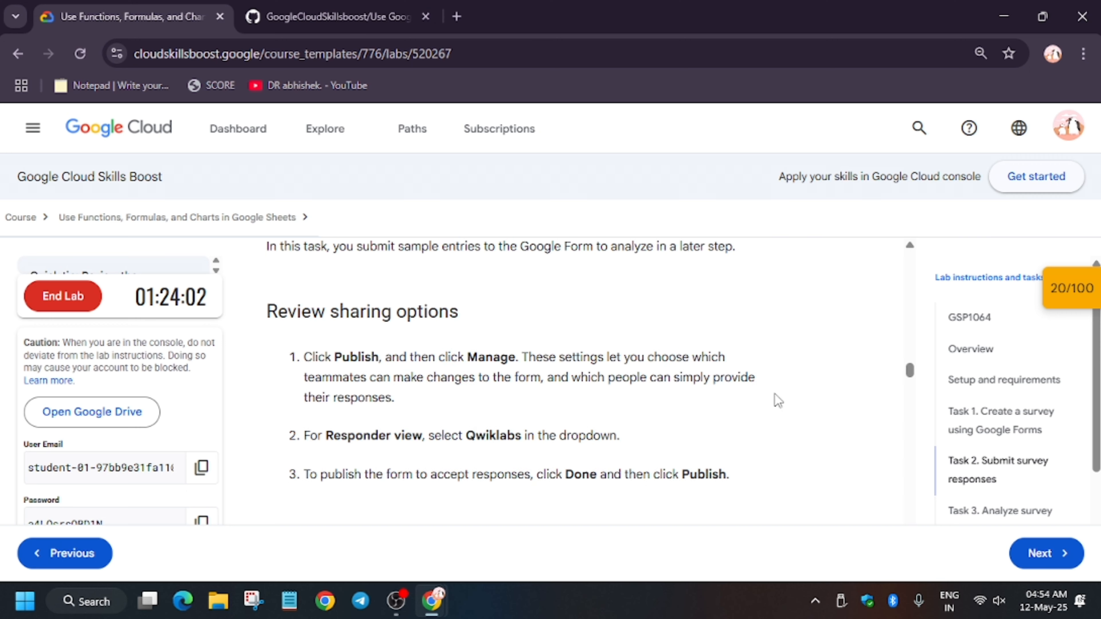
{"action": "scroll", "coordinate": [776, 398], "scroll_direction": "down", "scroll_amount": 2}
{"action": "scroll", "coordinate": [778, 398], "scroll_direction": "up", "scroll_amount": 6}
{"action": "key", "text": "alt+Tab"}
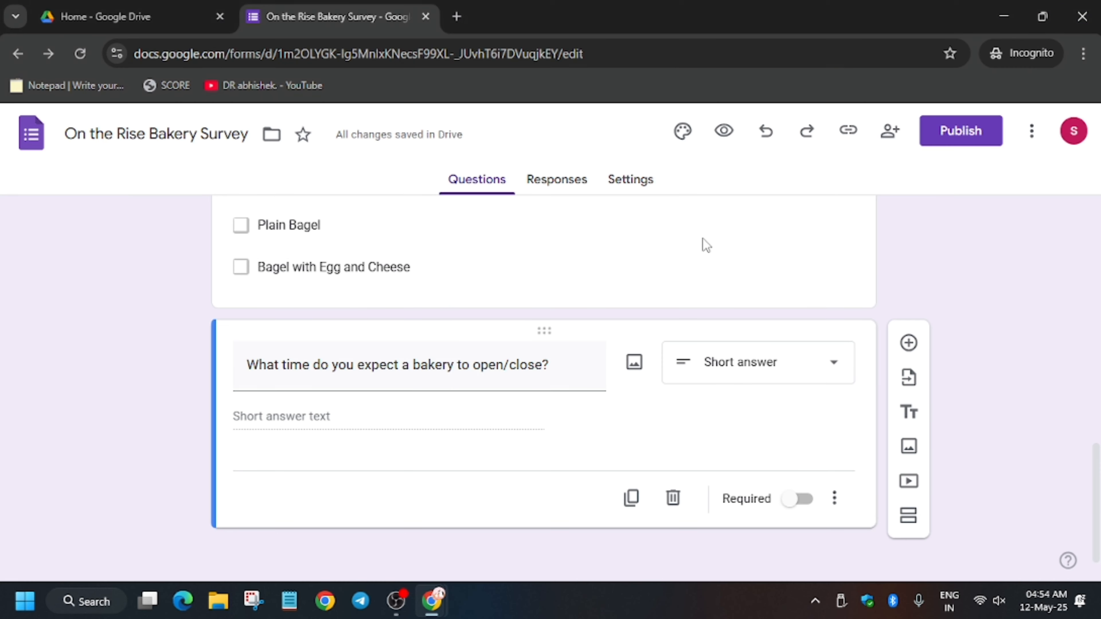
Step: Link the survey's responses to a new spreadsheet named On the Rise Bakery Survey (Responses)
{"action": "left_click", "coordinate": [561, 193]}
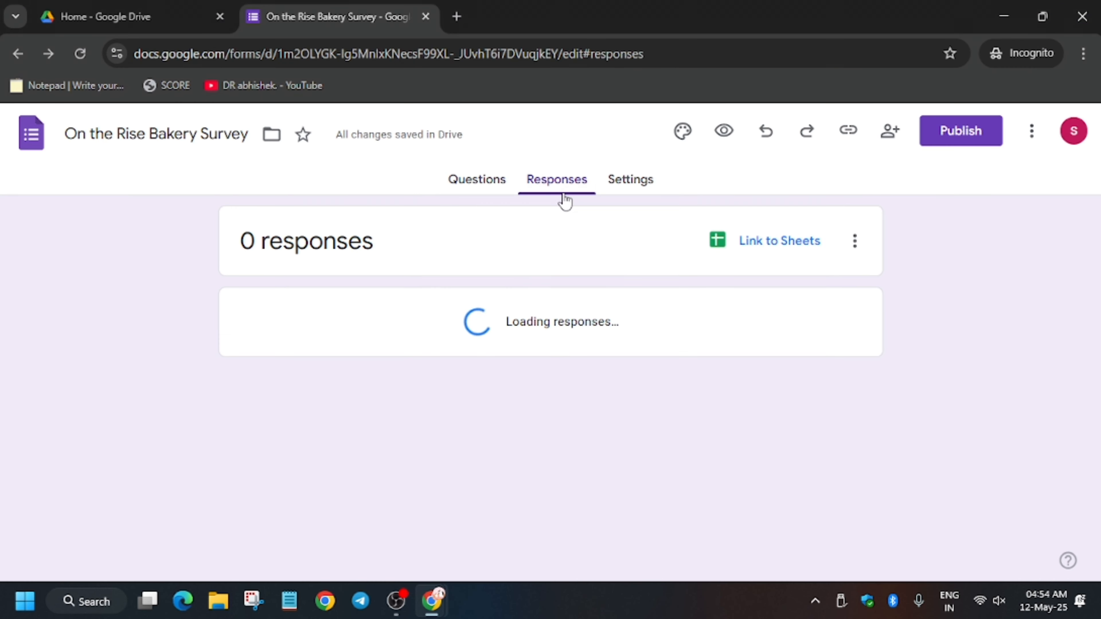
{"action": "left_click", "coordinate": [791, 250]}
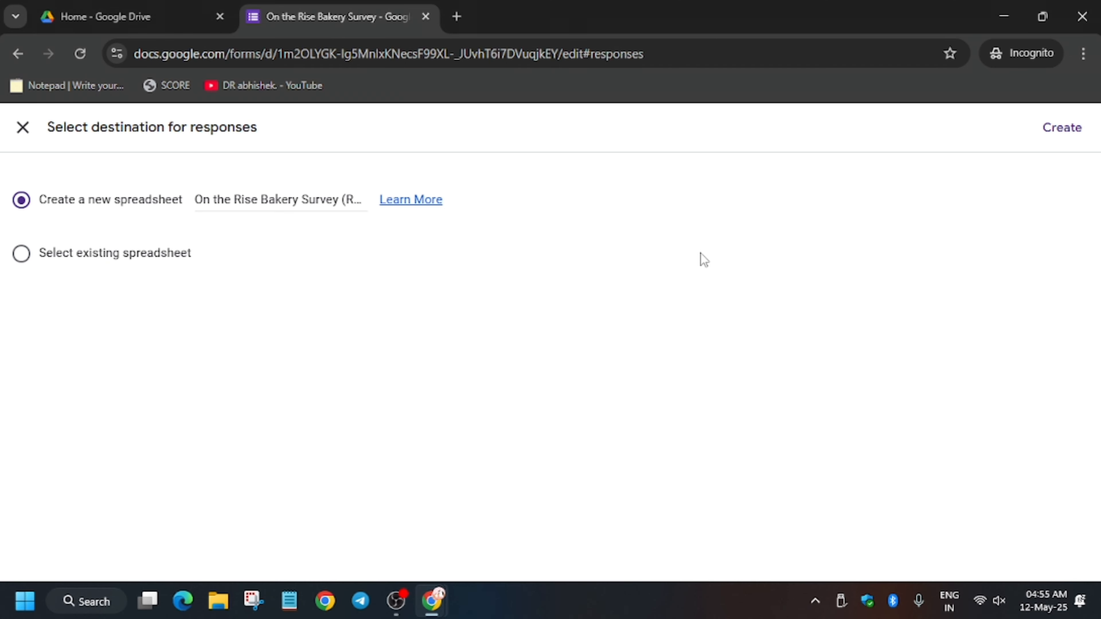
{"action": "left_click", "coordinate": [1074, 130]}
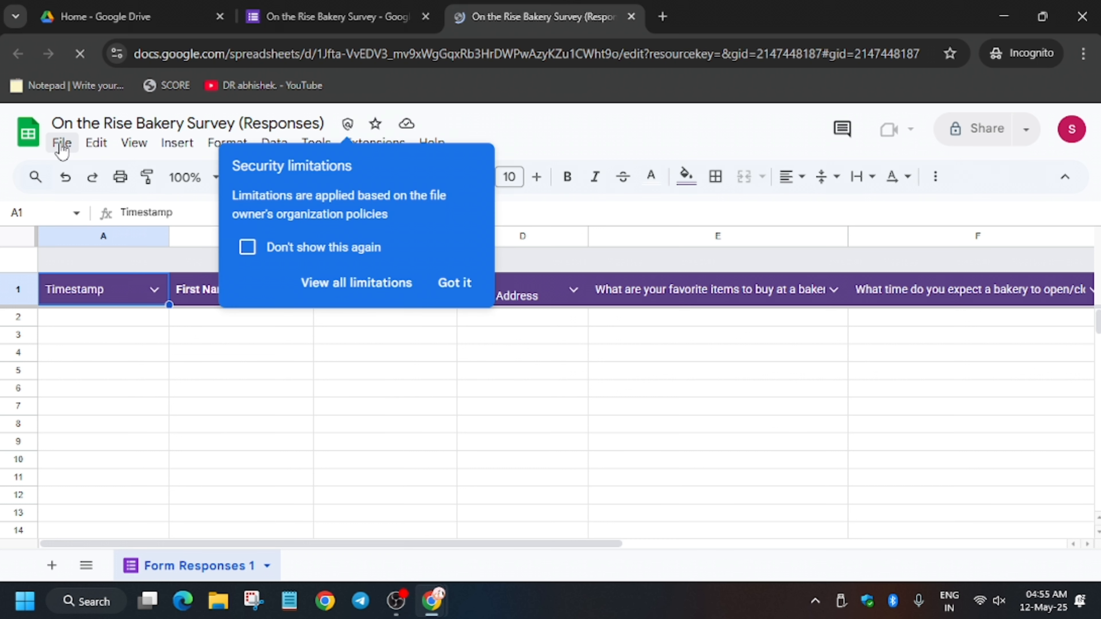
Step: Dismiss the security limitations and Gemini notices and open the file import dialog in the responses spreadsheet
{"action": "left_click", "coordinate": [442, 282]}
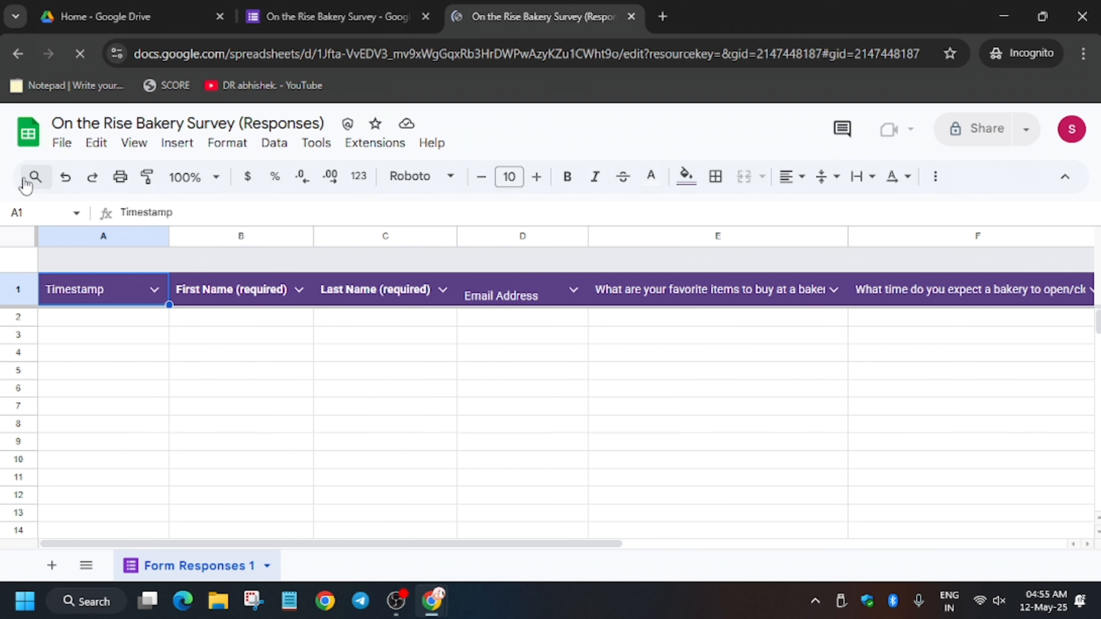
{"action": "left_click", "coordinate": [69, 144]}
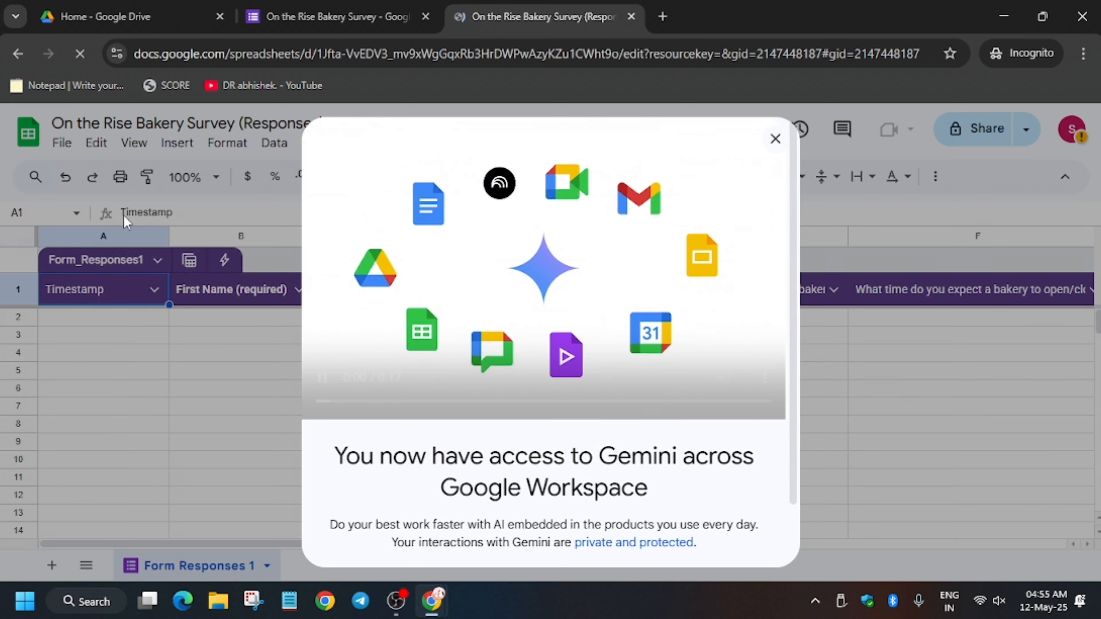
{"action": "left_click", "coordinate": [777, 144]}
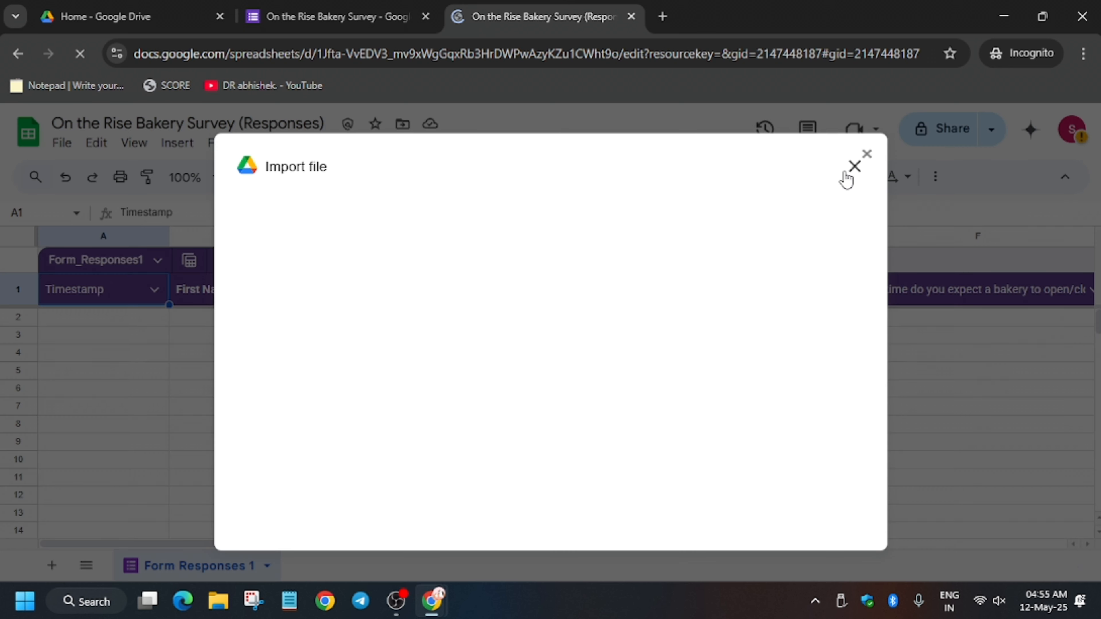
Step: Switch to the GoogleCloudSkillsboost repository on GitHub and open the .xlsx file in the Use Google Forms with Google Sheets folder
{"action": "key", "text": "alt+Tab"}
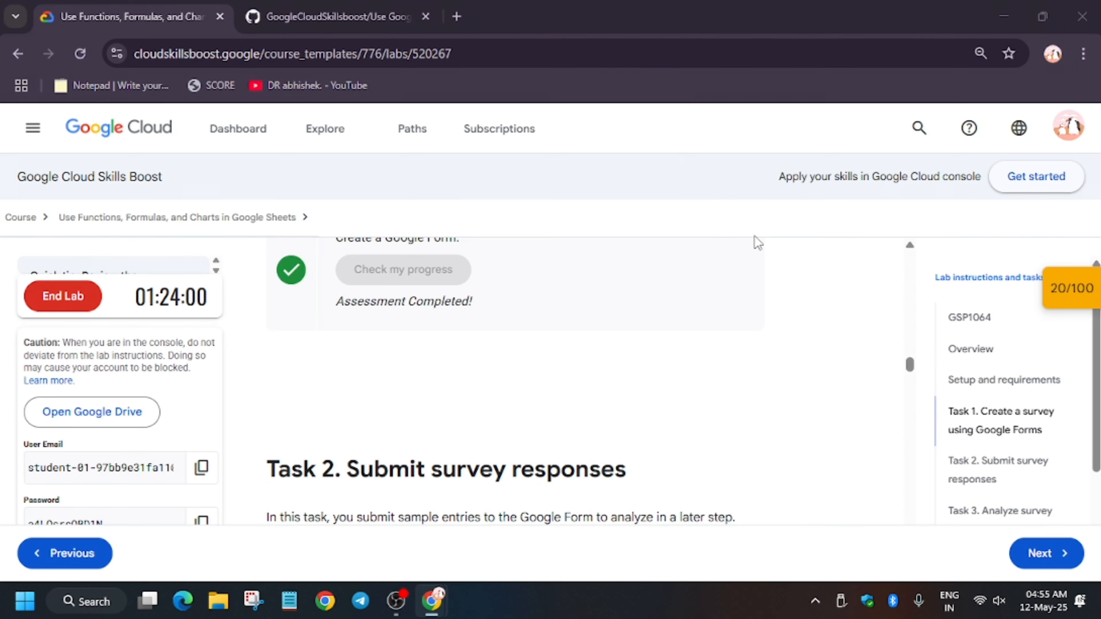
{"action": "left_click", "coordinate": [329, 16]}
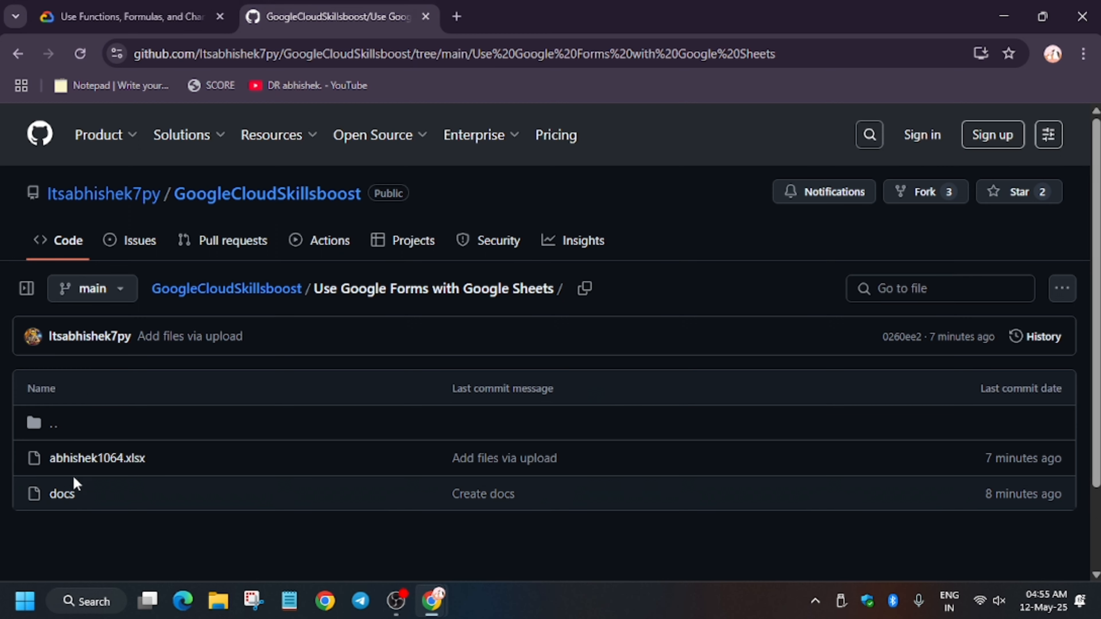
{"action": "left_click", "coordinate": [98, 460]}
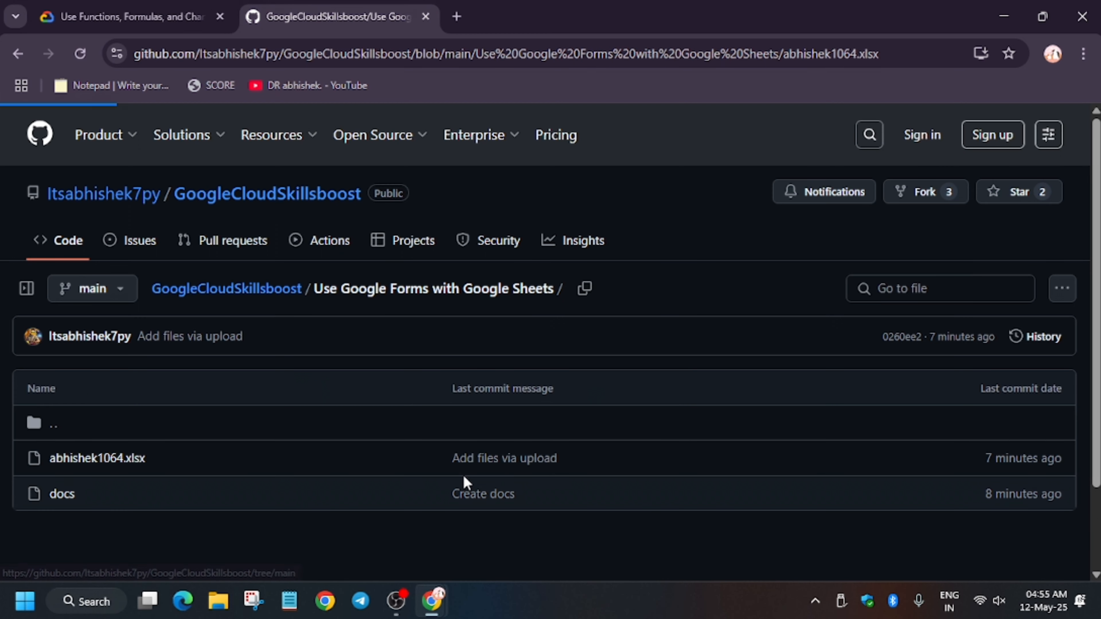